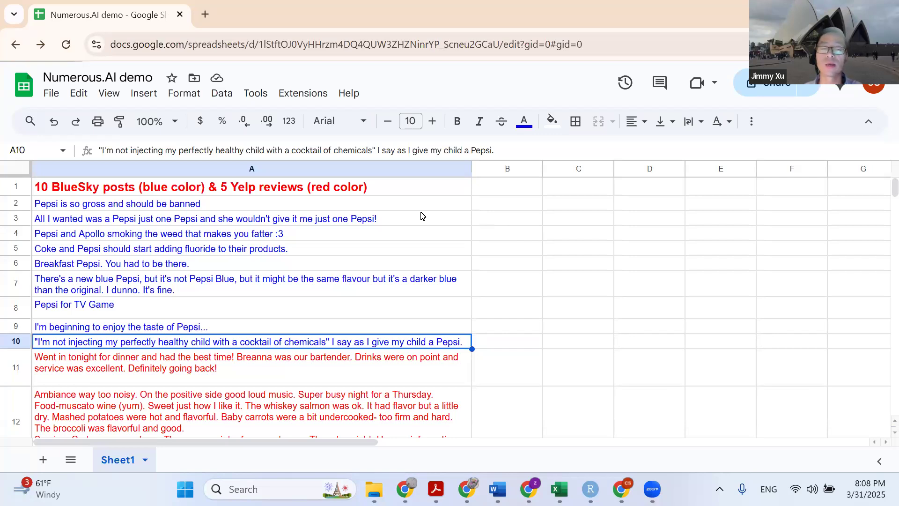
# - Search the Google Workspace Marketplace for Numerous.ai: ChatGPT for Sheets and open its add-on listing
pyautogui.click(298, 100)
pyautogui.moveTo(313, 122)
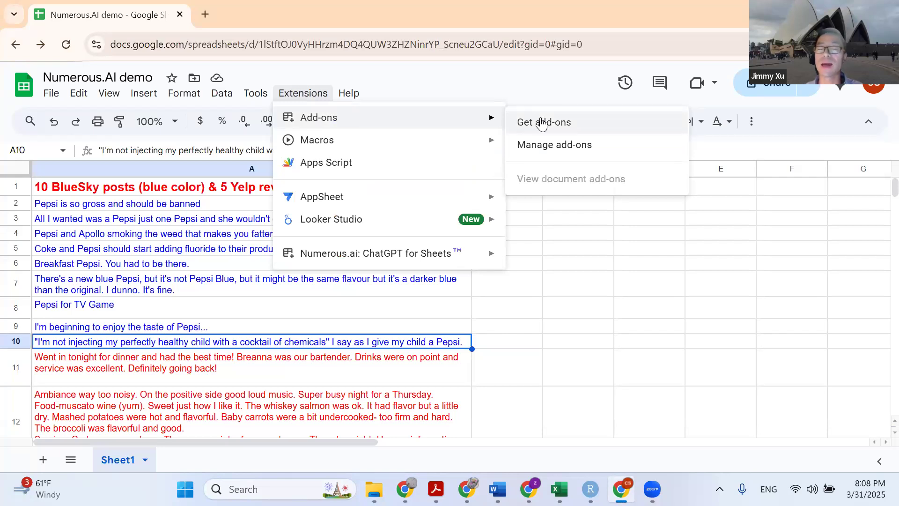
pyautogui.click(542, 123)
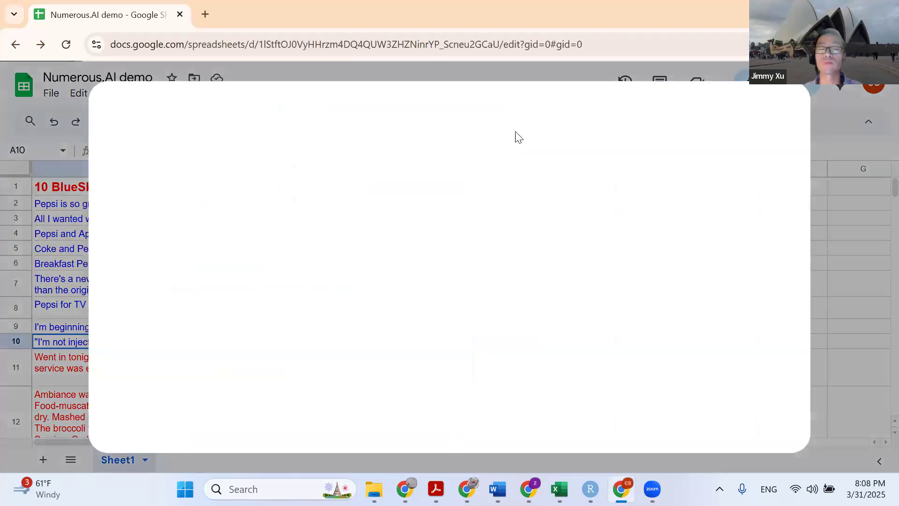
pyautogui.click(479, 108)
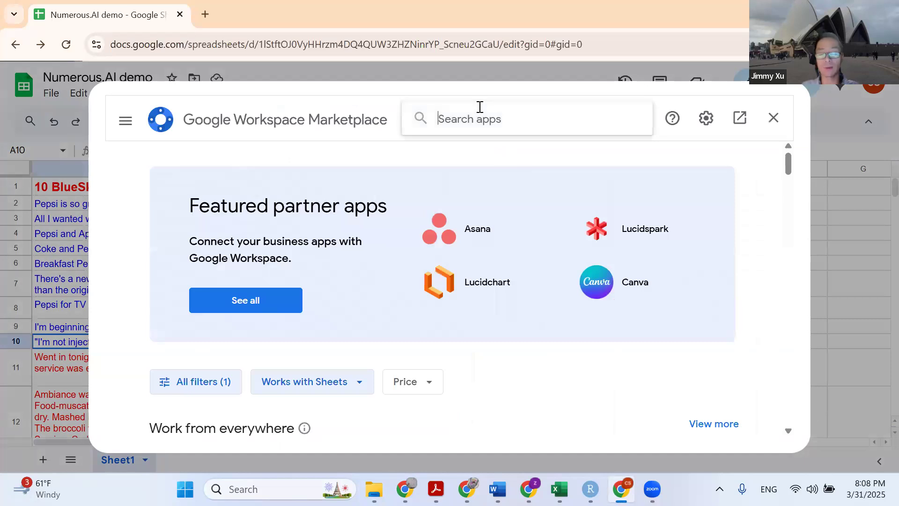
pyautogui.write('NUME')
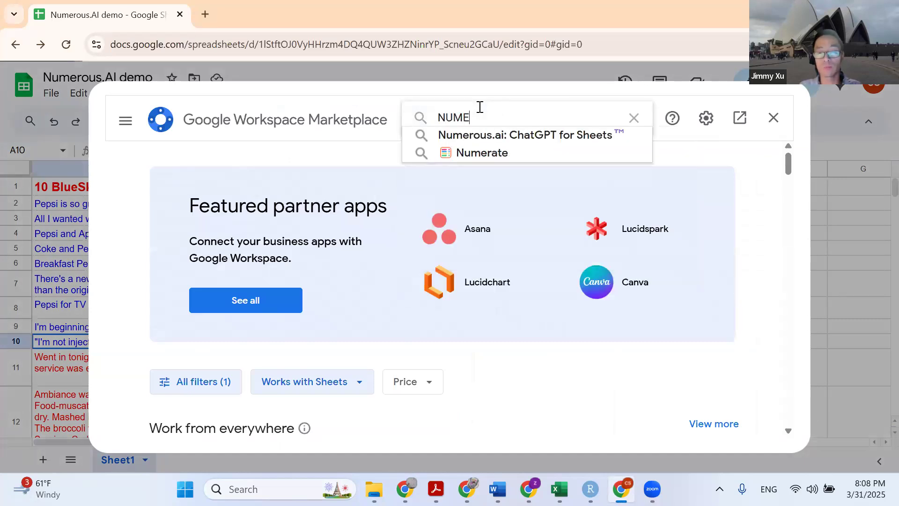
pyautogui.click(484, 136)
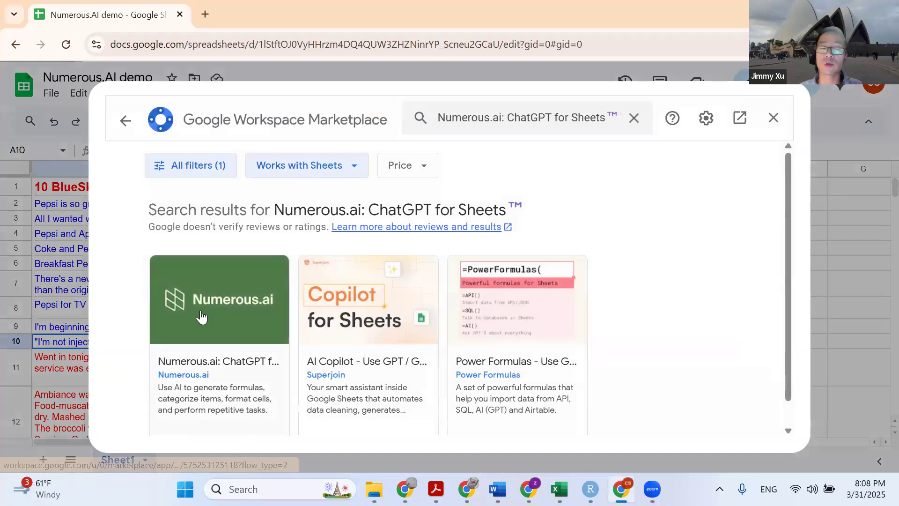
pyautogui.scroll(-1, 201, 317)
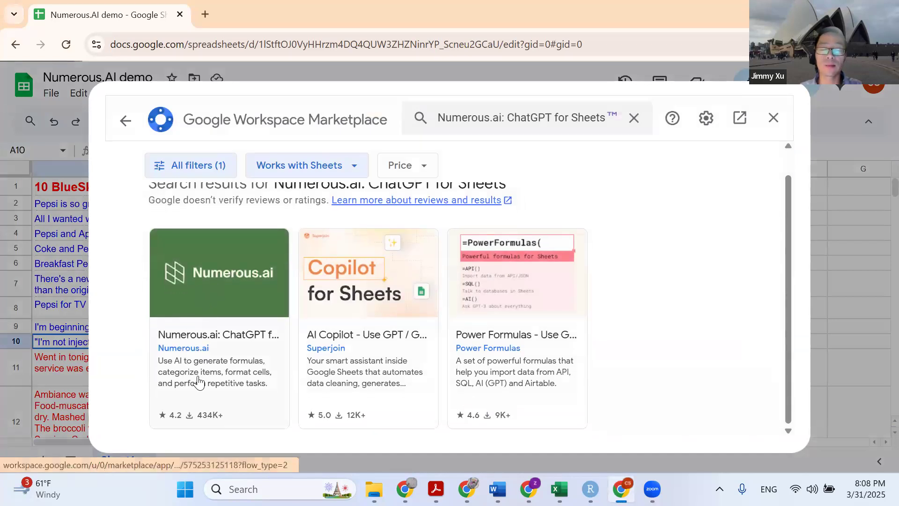
pyautogui.click(234, 294)
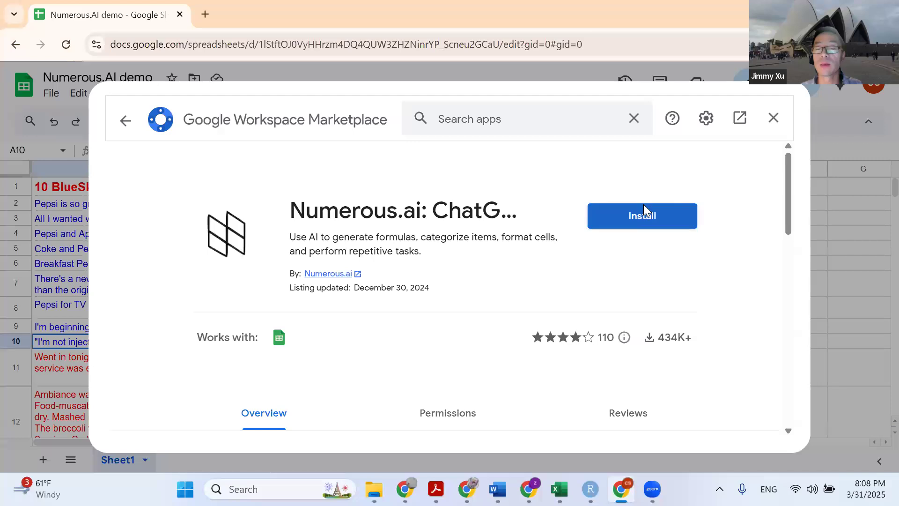
# - Install the Numerous.ai add-on, authorize it with the existing Google account, and close the marketplace
pyautogui.click(644, 211)
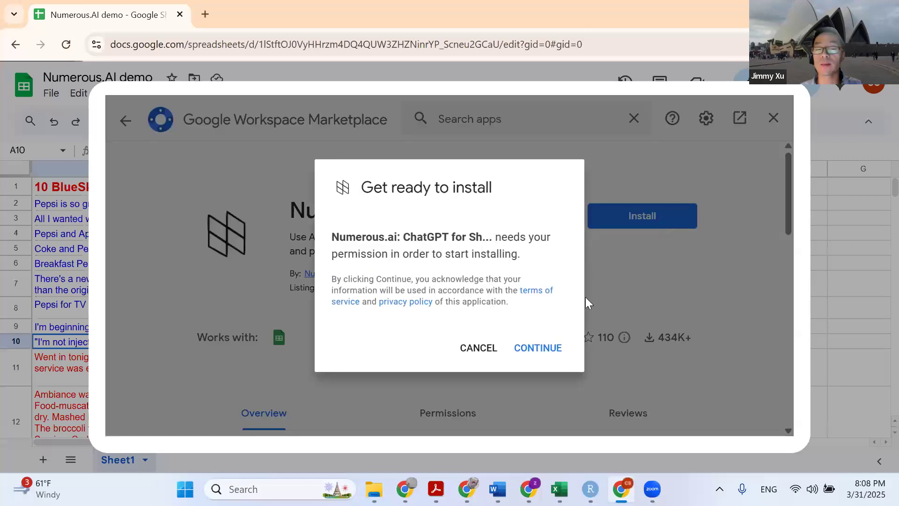
pyautogui.click(544, 349)
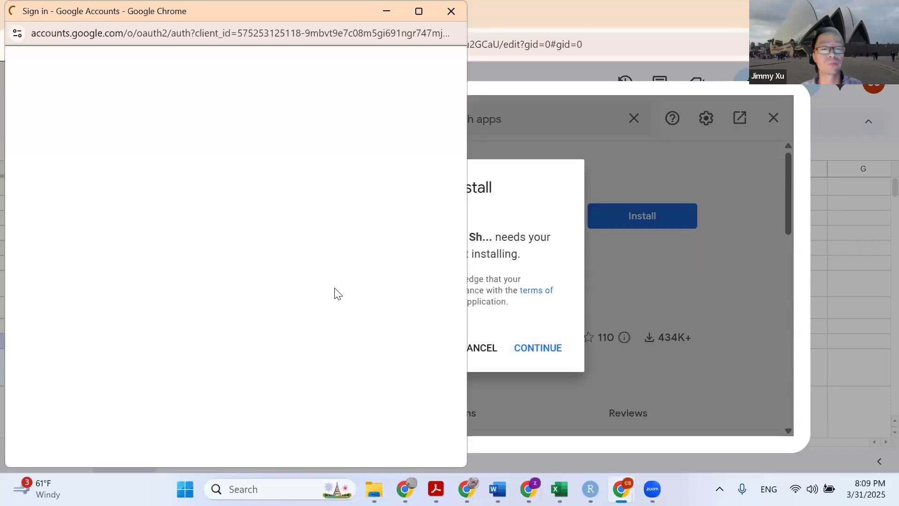
pyautogui.click(326, 135)
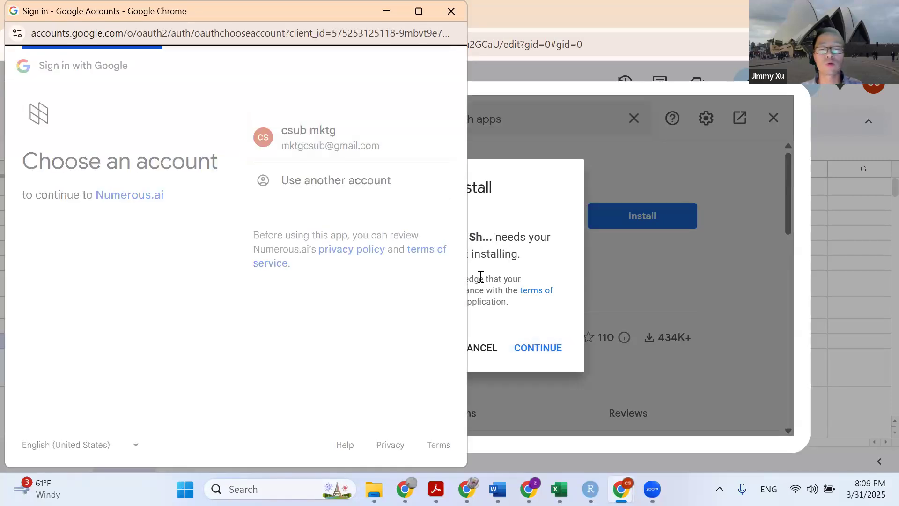
pyautogui.click(413, 279)
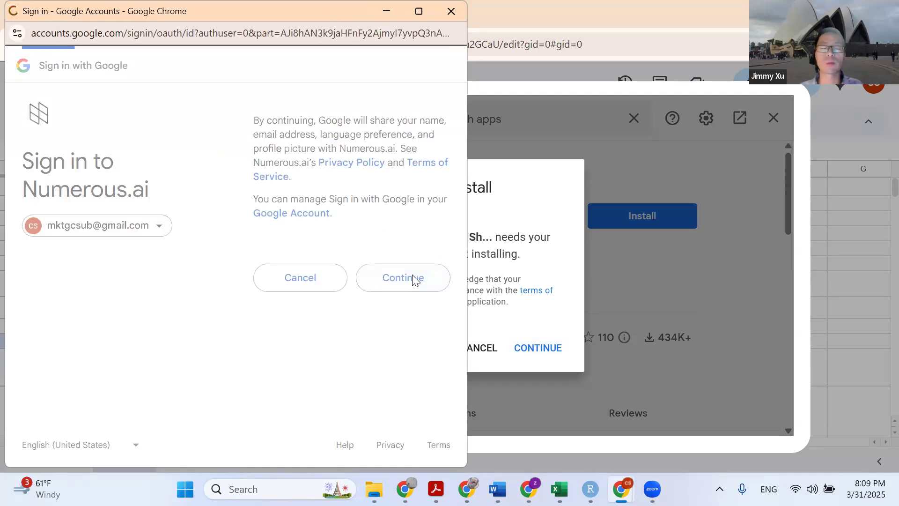
pyautogui.scroll(-4, 413, 284)
pyautogui.click(395, 393)
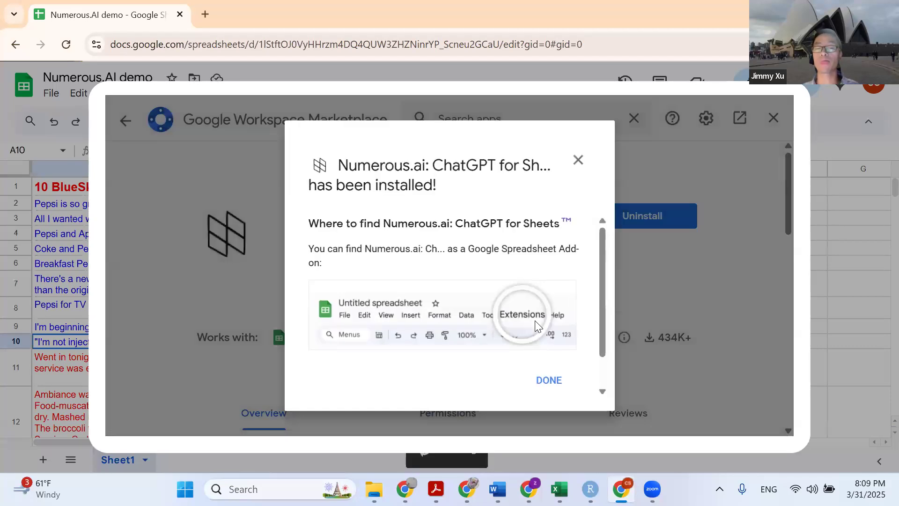
pyautogui.click(556, 384)
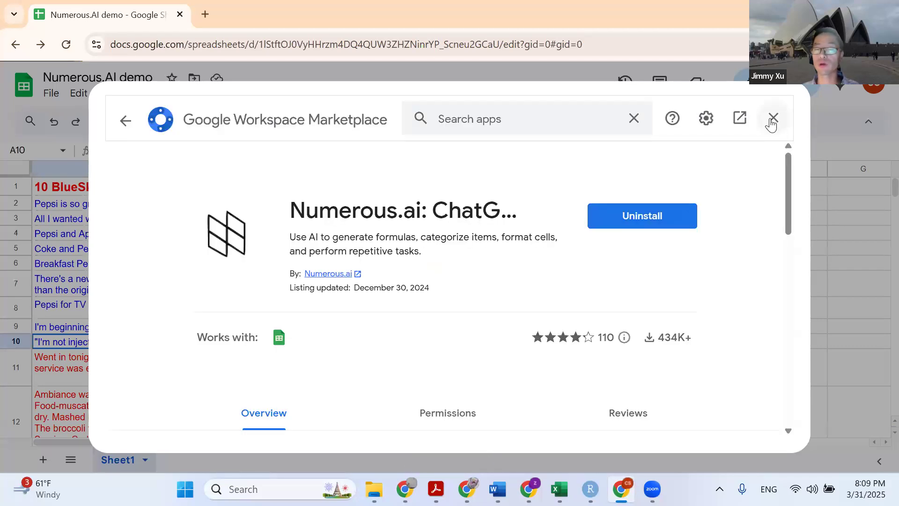
pyautogui.click(772, 124)
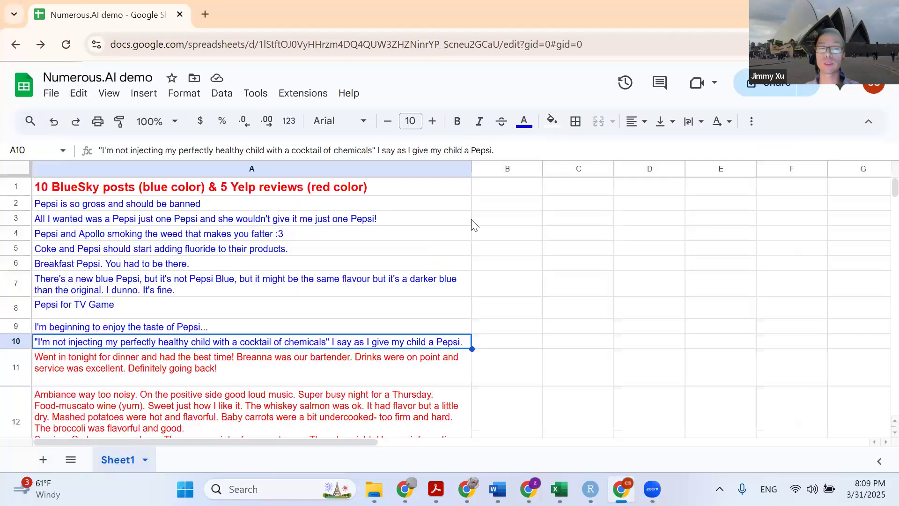
# - Reload the spreadsheet and show the Numerous.ai: ChatGPT for Sheets sidebar
pyautogui.click(513, 204)
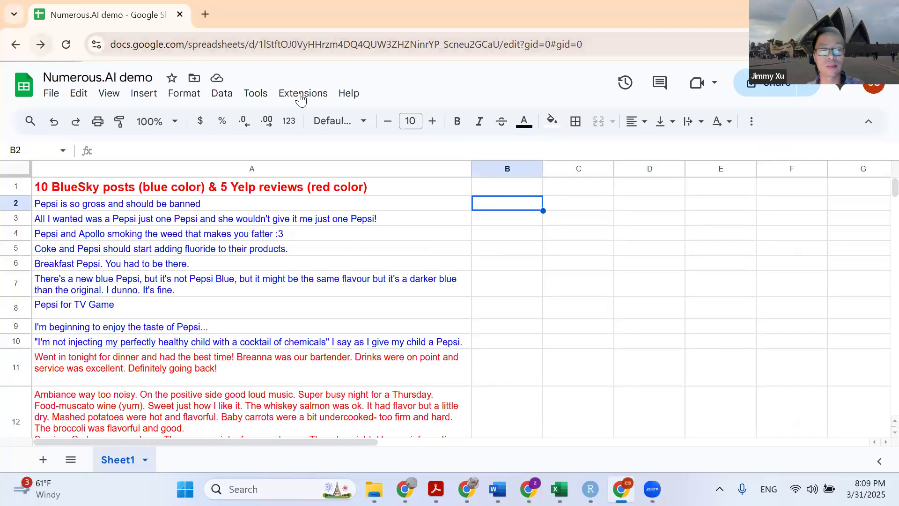
pyautogui.click(67, 51)
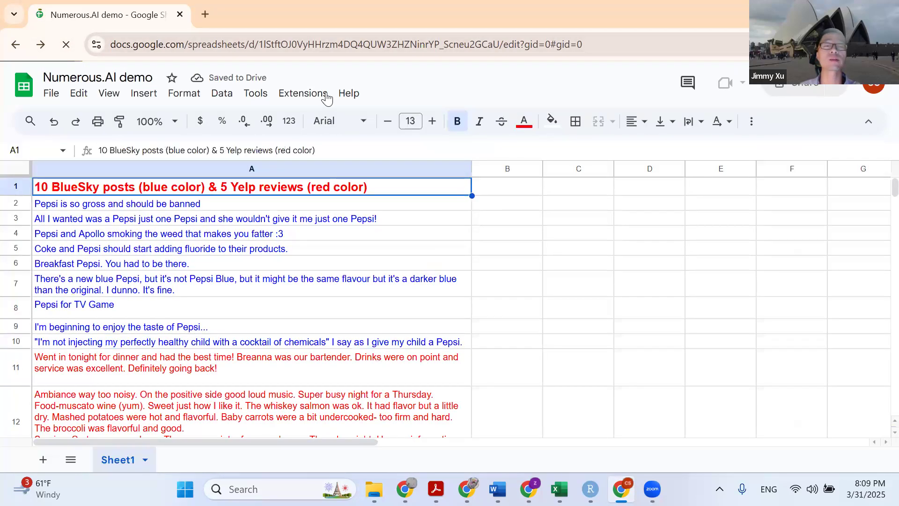
pyautogui.click(305, 93)
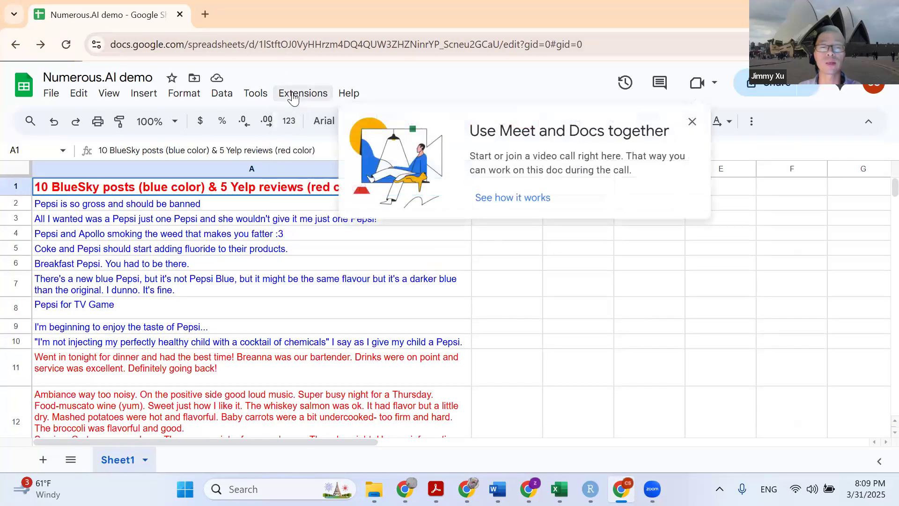
pyautogui.click(300, 94)
pyautogui.moveTo(394, 255)
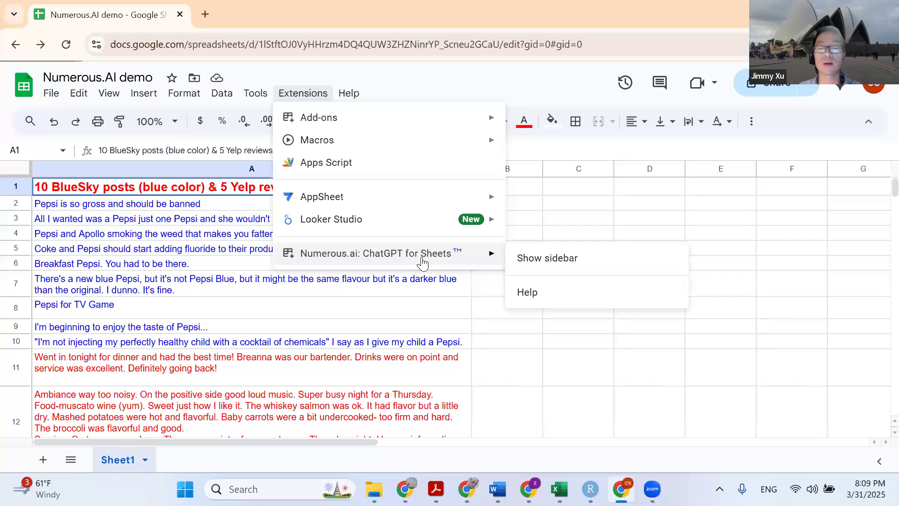
pyautogui.click(573, 268)
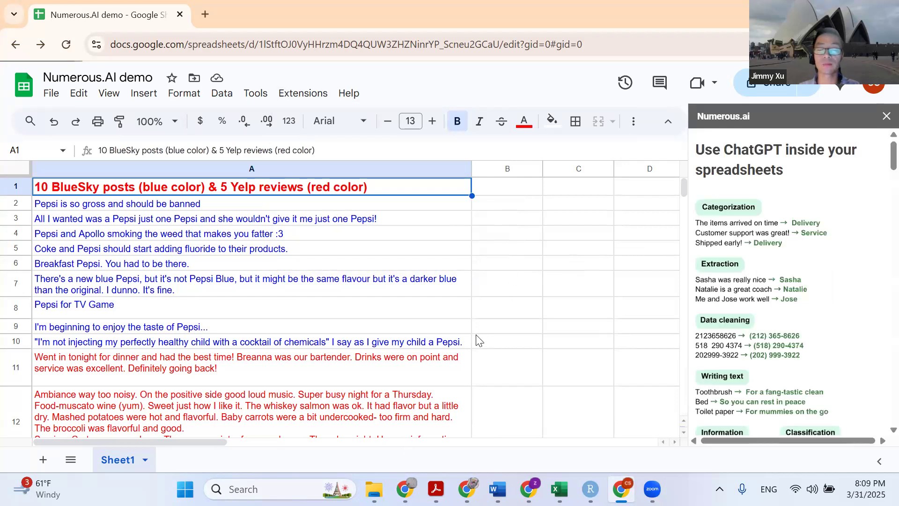
pyautogui.click(136, 219)
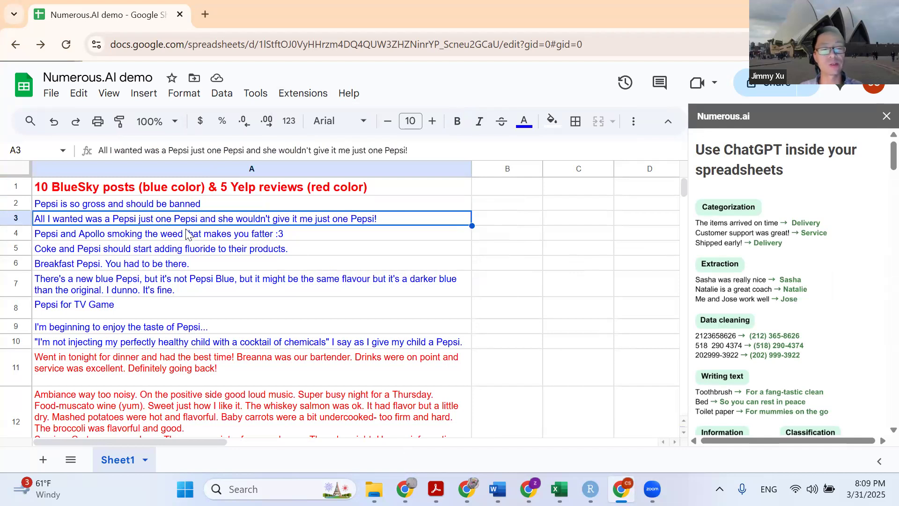
pyautogui.click(271, 206)
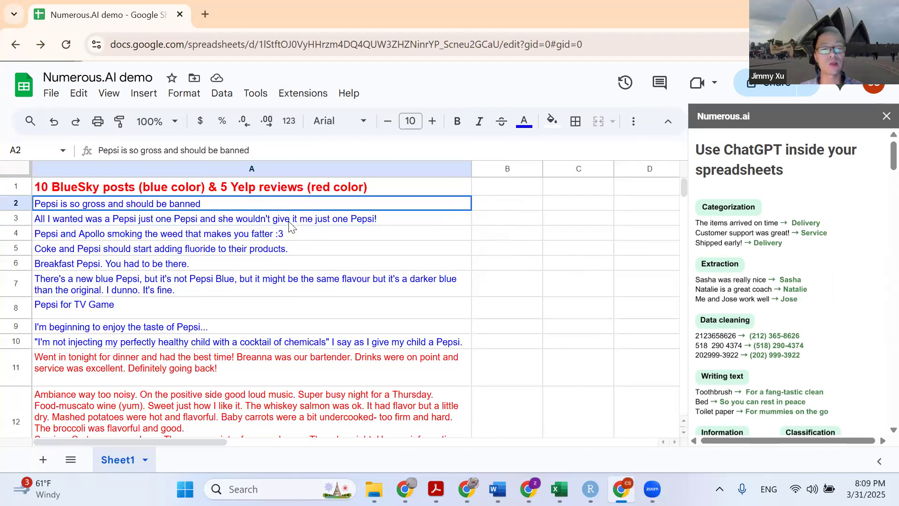
pyautogui.scroll(-3, 236, 286)
pyautogui.scroll(3, 236, 287)
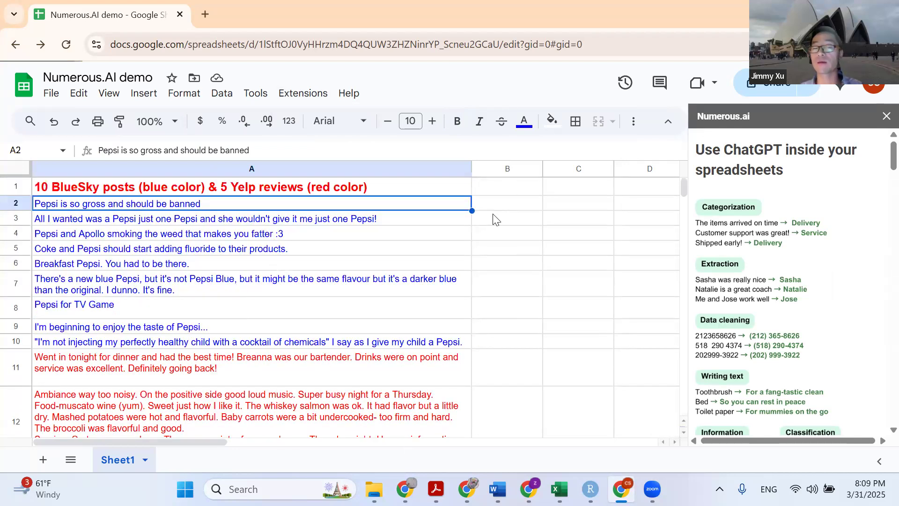
# - Enter the column heading "Sentiments" in cell B1
pyautogui.doubleClick(499, 188)
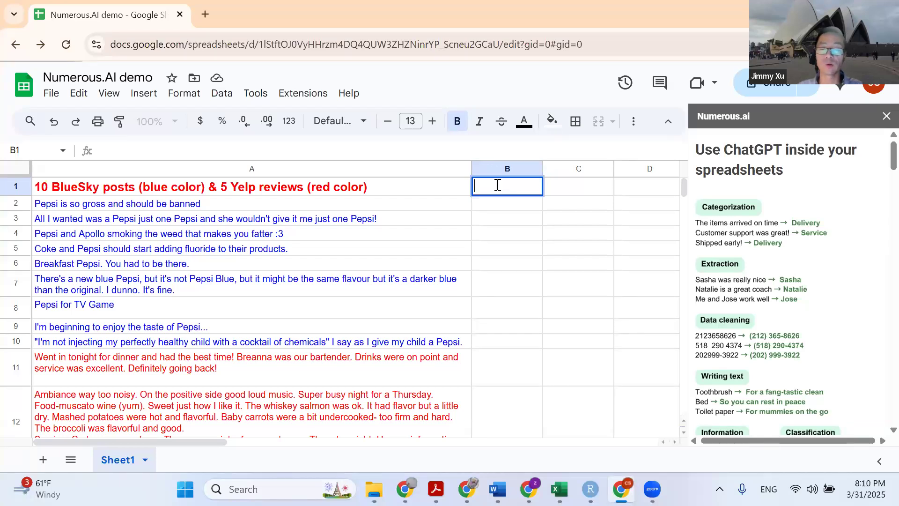
pyautogui.write('S')
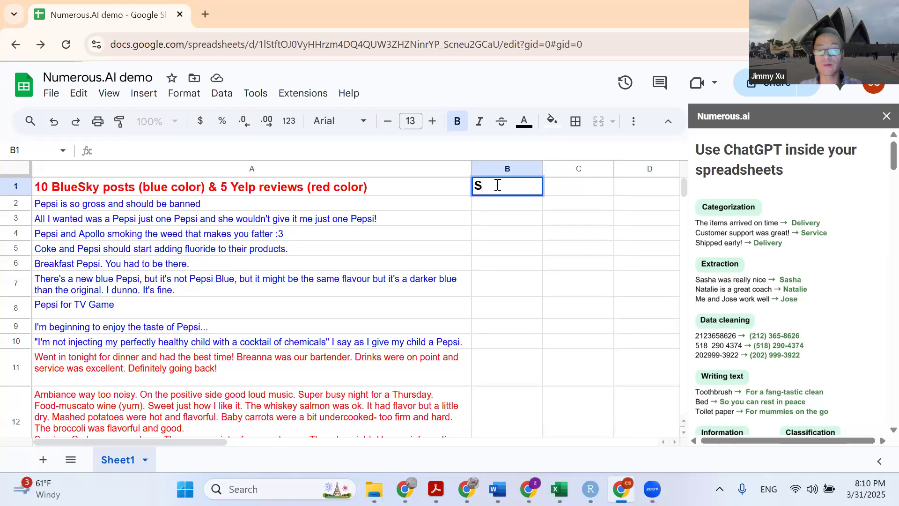
pyautogui.write('entiments')
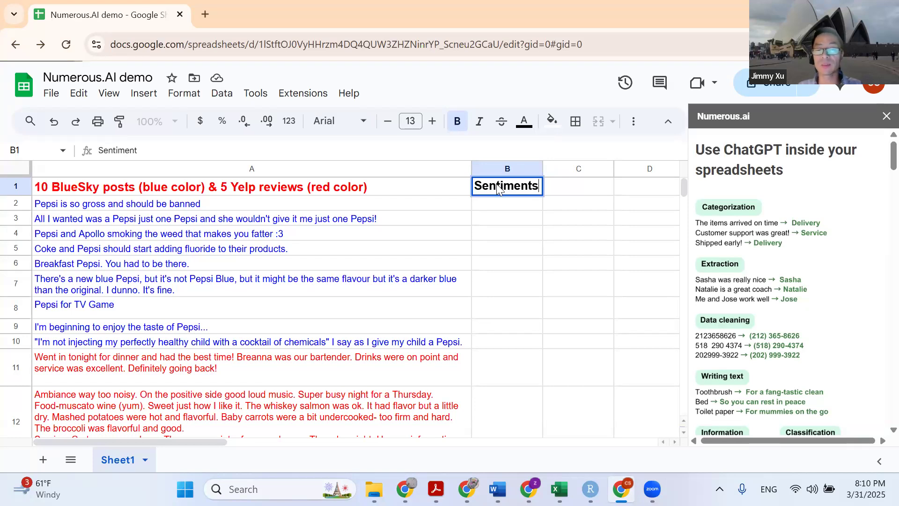
pyautogui.press('Return')
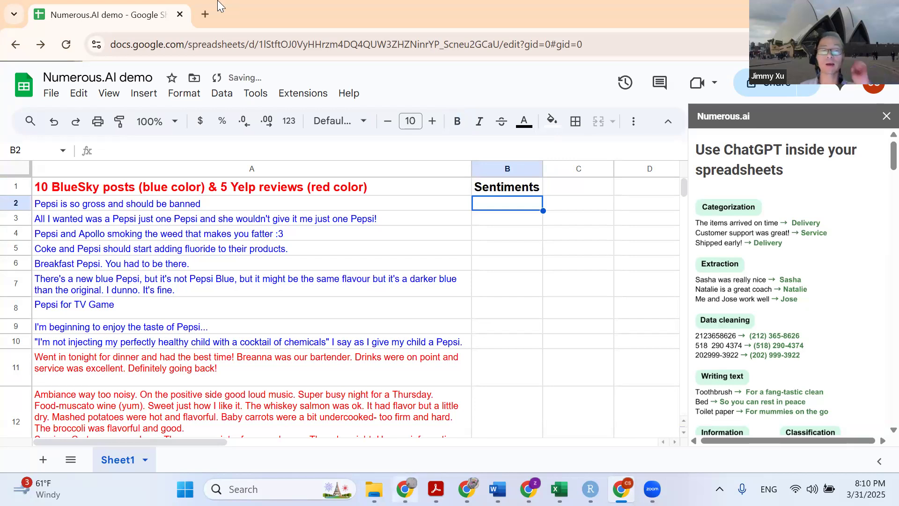
# - Switch to the Bluesky search for "pepsi" to view the source posts, then return to the spreadsheet and review the collected texts in column A
pyautogui.hotkey('alt', 'Tab')
pyautogui.scroll(3, 422, 262)
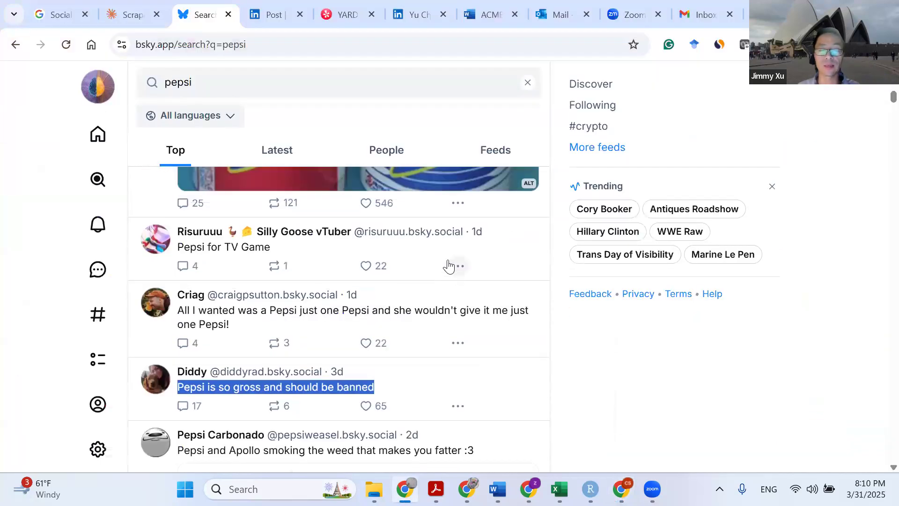
pyautogui.scroll(-3, 273, 297)
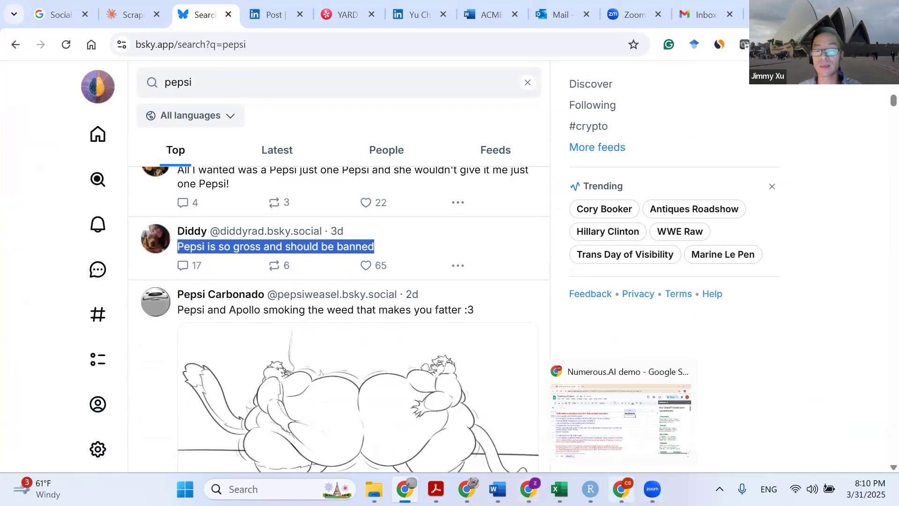
pyautogui.click(622, 489)
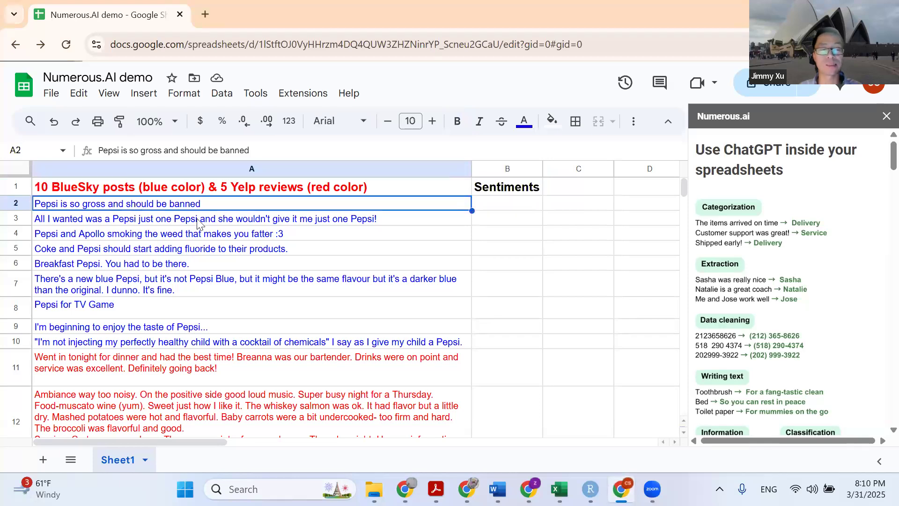
pyautogui.click(198, 219)
pyautogui.click(432, 292)
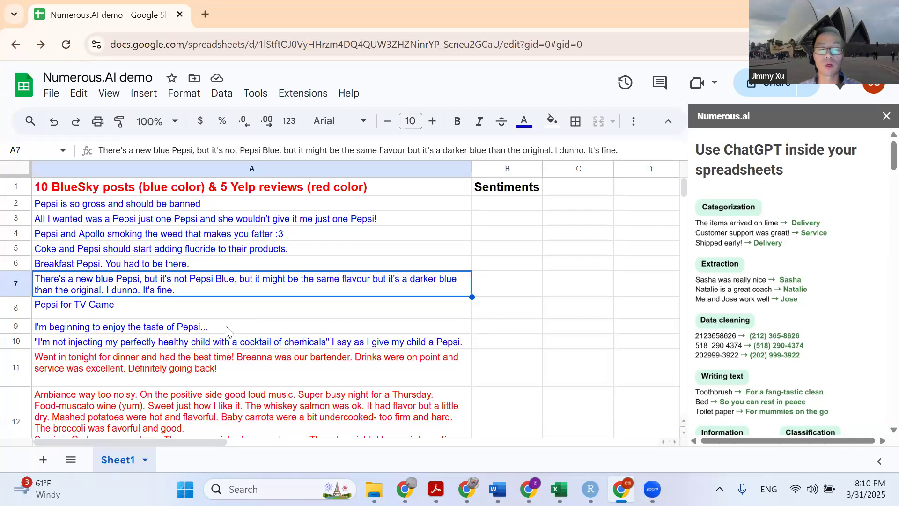
pyautogui.scroll(-3, 228, 332)
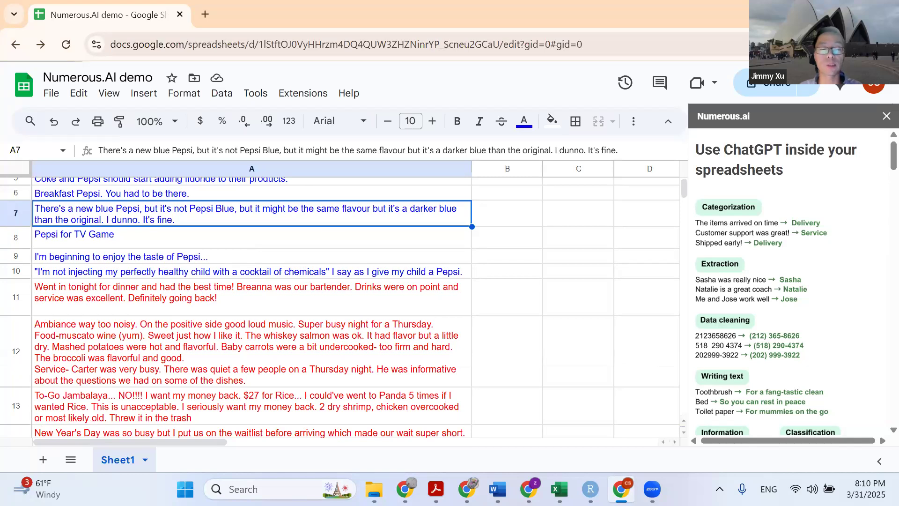
# - Switch to the Yelp page for Yard House and copy the full text of the three-star review dated Jan 20, 2025
pyautogui.hotkey('alt', 'Tab')
pyautogui.scroll(8, 392, 287)
pyautogui.scroll(-15, 392, 286)
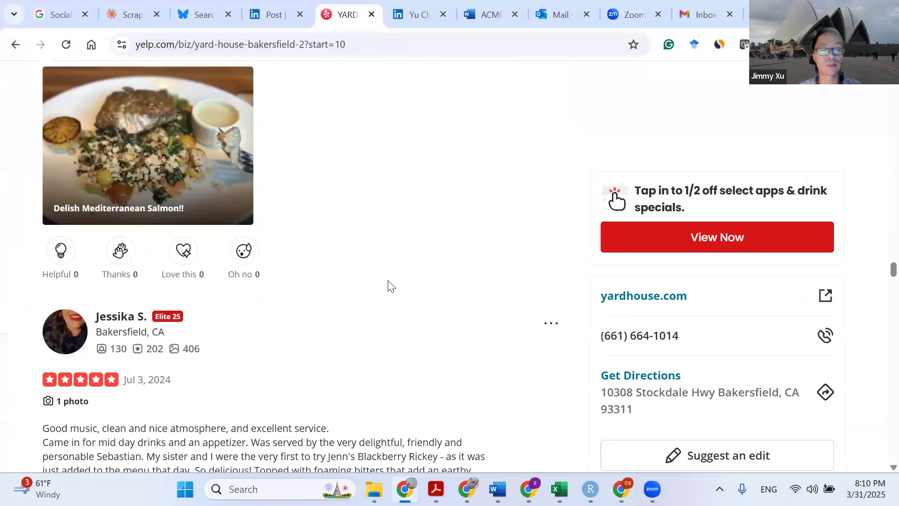
pyautogui.scroll(-15, 388, 284)
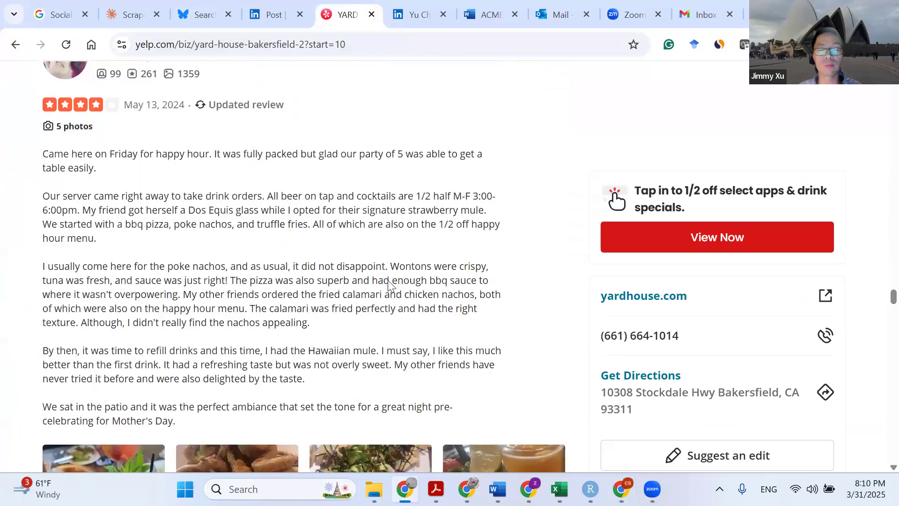
pyautogui.scroll(-20, 389, 285)
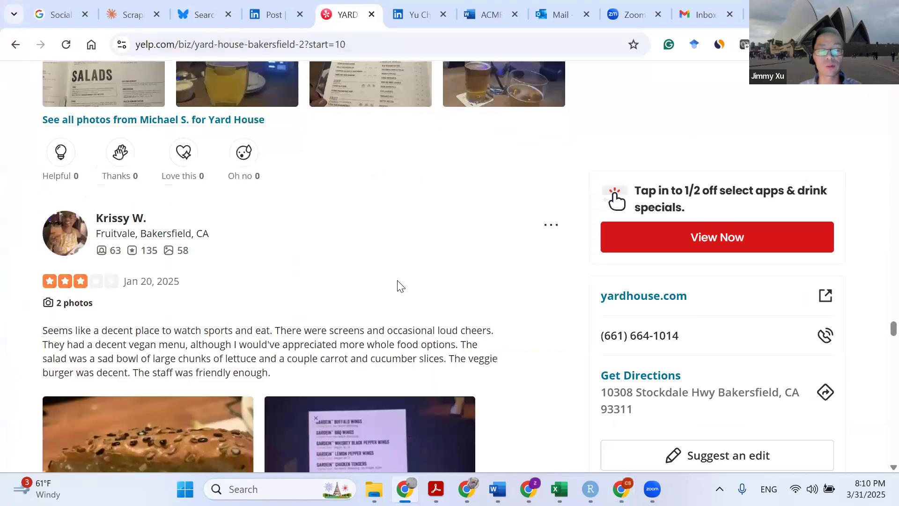
pyautogui.moveTo(47, 331); pyautogui.dragTo(280, 377)
pyautogui.moveTo(36, 331); pyautogui.dragTo(379, 400)
pyautogui.hotkey('ctrl', 'c')
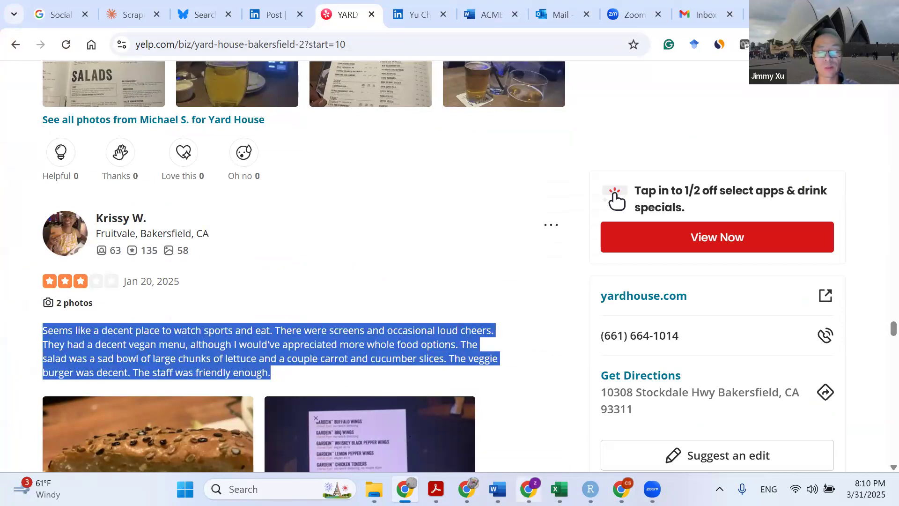
# - Switch to the Numerous.AI demo spreadsheet and paste the copied Yelp review into cell A17
pyautogui.click(623, 487)
pyautogui.scroll(-5, 251, 370)
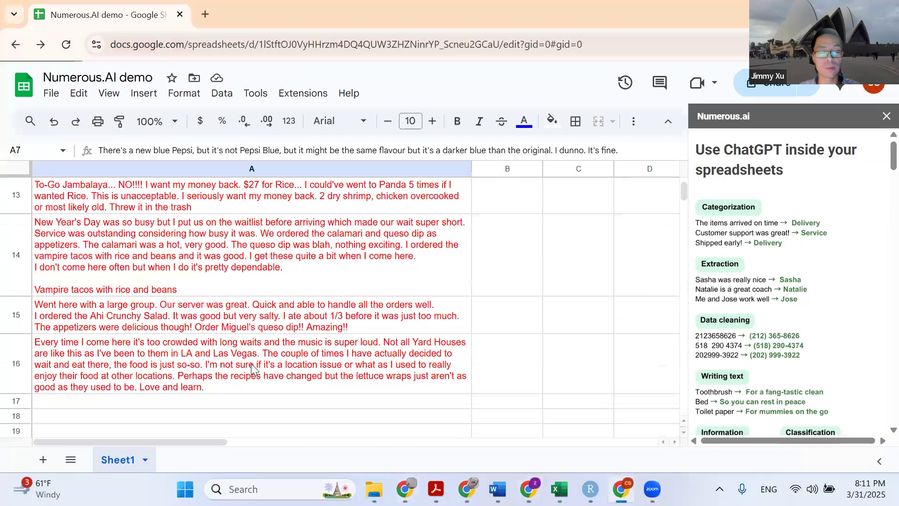
pyautogui.doubleClick(95, 401)
pyautogui.hotkey('ctrl', 'v')
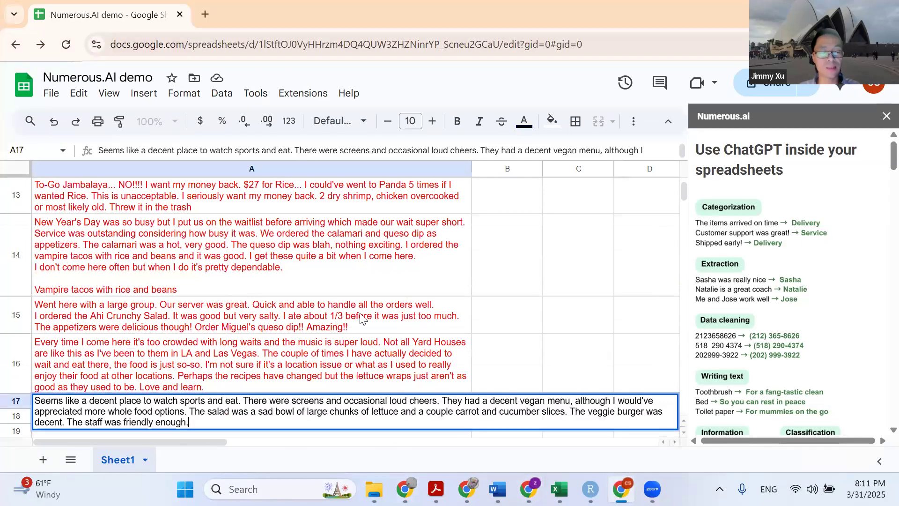
pyautogui.click(358, 321)
pyautogui.click(294, 414)
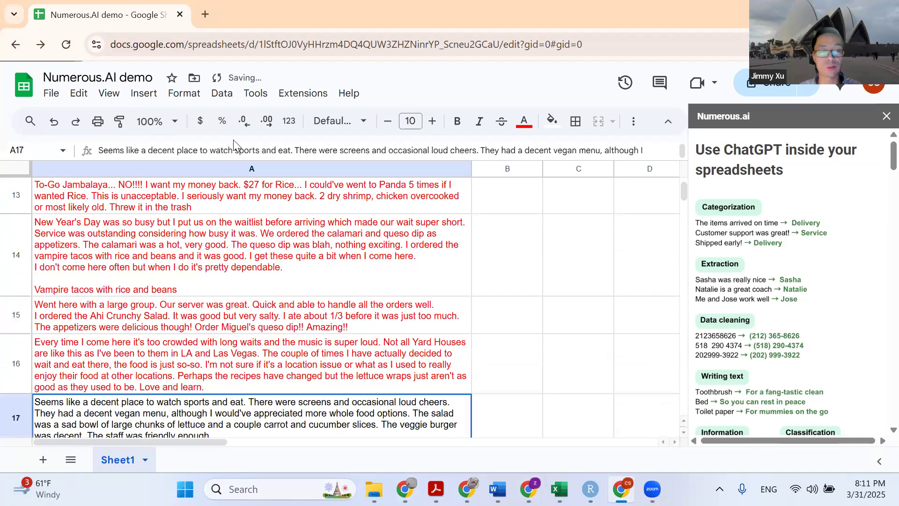
# - Set the text color of the review in cell A17 to red
pyautogui.click(520, 120)
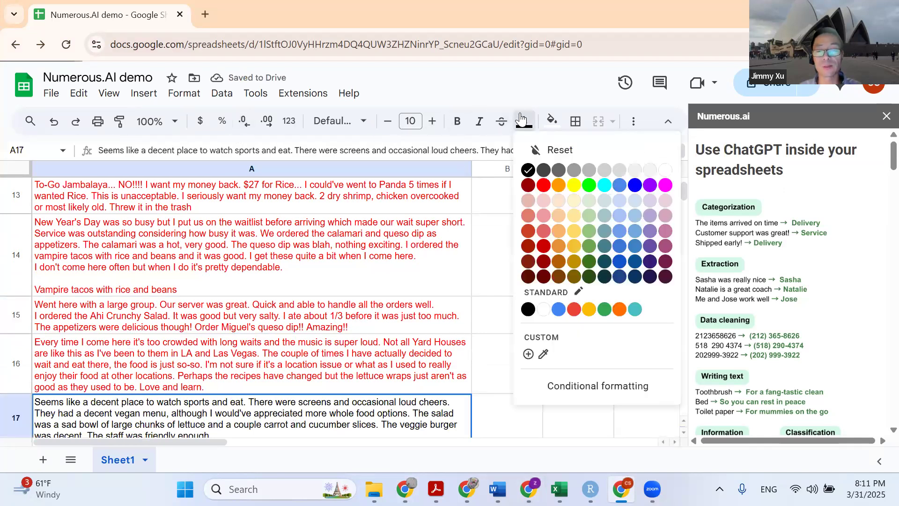
pyautogui.click(544, 193)
pyautogui.press('Up')
pyautogui.press('Up')
# - Enter the example sentiments "negative", "neutral" and "negative" in cells B2 to B4
pyautogui.scroll(10, 429, 260)
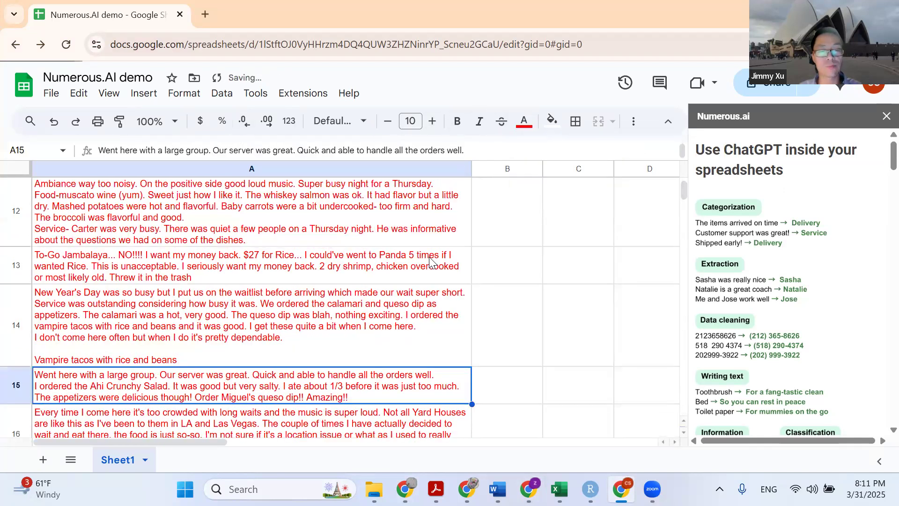
pyautogui.click(522, 203)
pyautogui.doubleClick(533, 203)
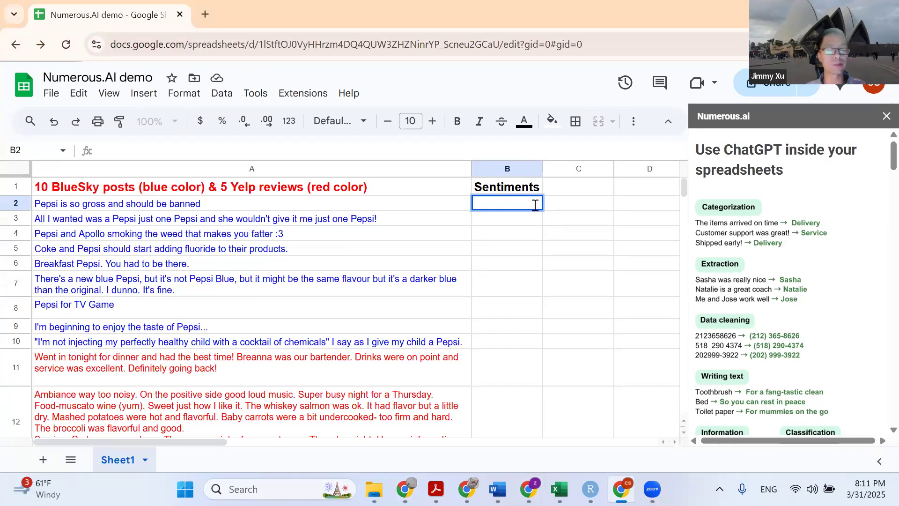
pyautogui.write('negative')
pyautogui.press('Return')
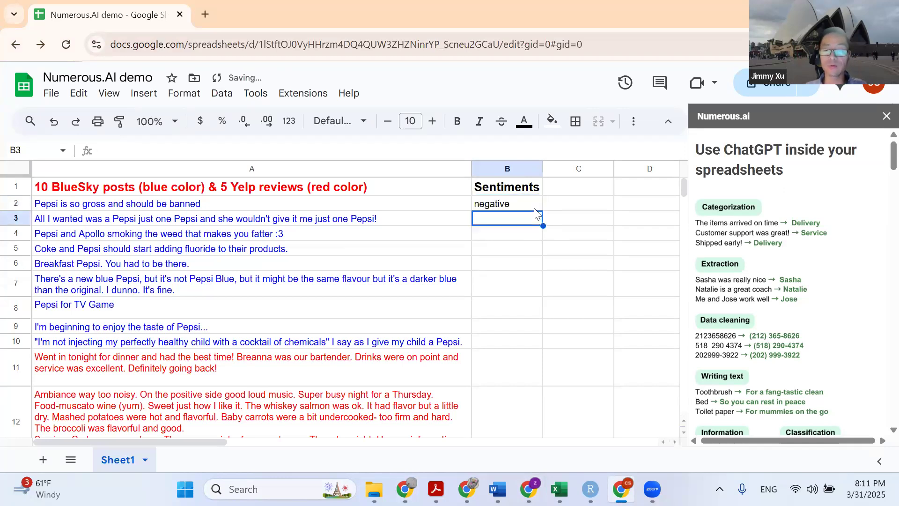
pyautogui.doubleClick(510, 218)
pyautogui.write('neutral')
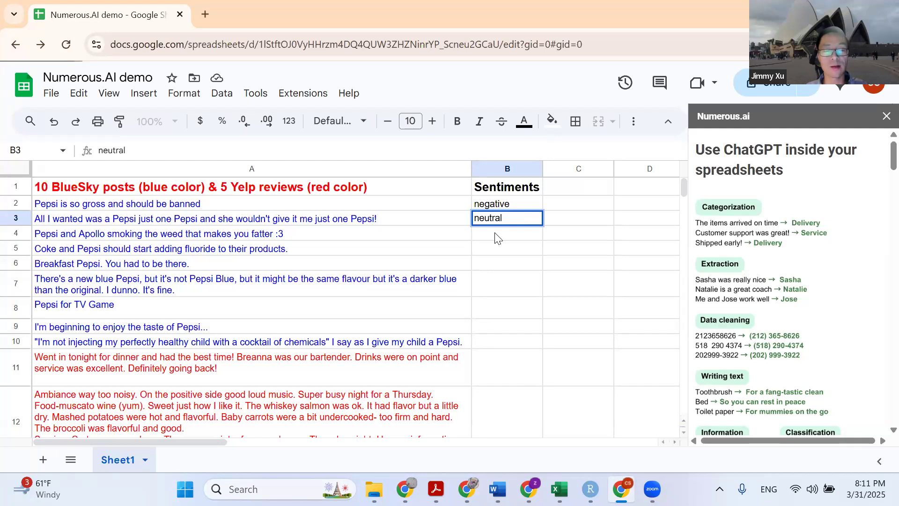
pyautogui.click(498, 236)
pyautogui.write('negative')
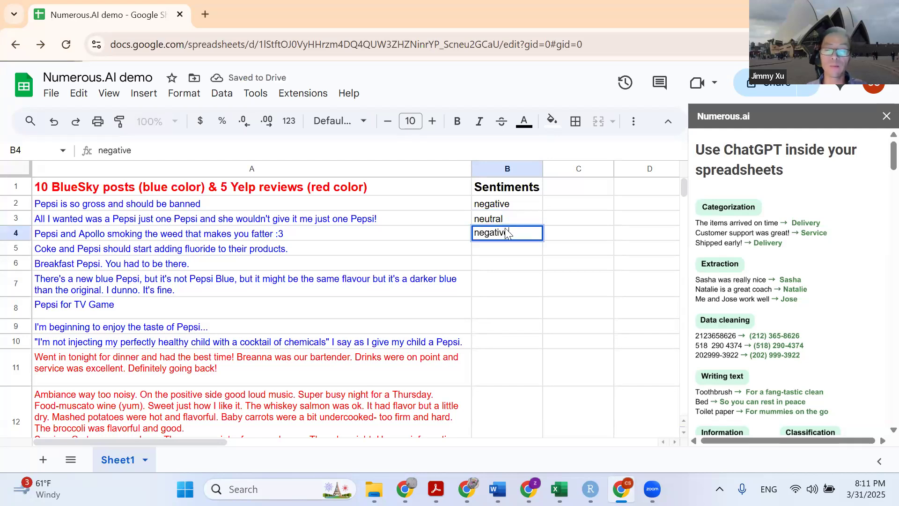
# - Enter the formula =INFER(A2:A4, B2:B4, A5:A17) in cell B5 to classify the remaining posts and reviews
pyautogui.click(515, 247)
pyautogui.doubleClick(517, 245)
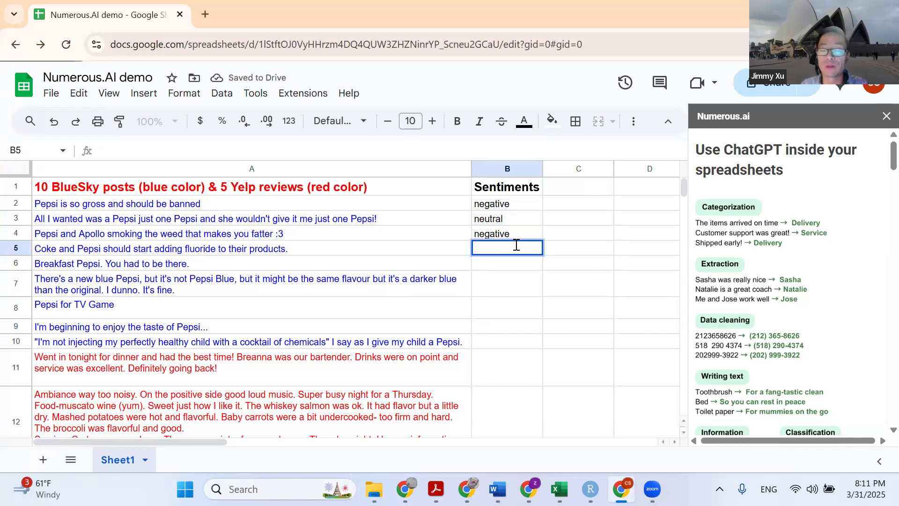
pyautogui.write('=')
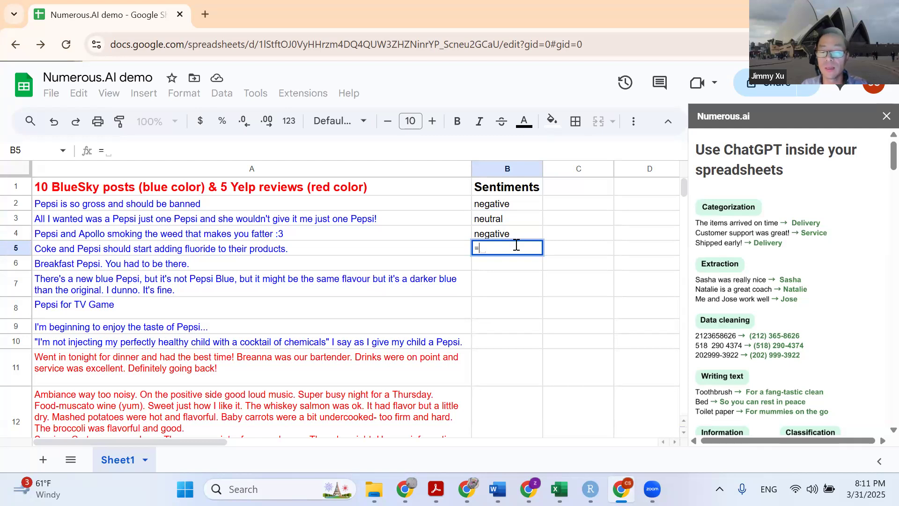
pyautogui.write('IN')
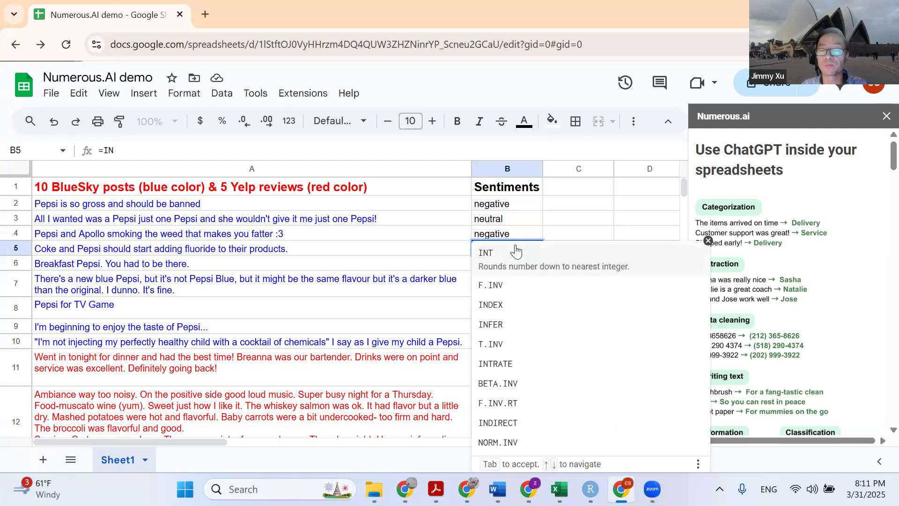
pyautogui.write('FER(')
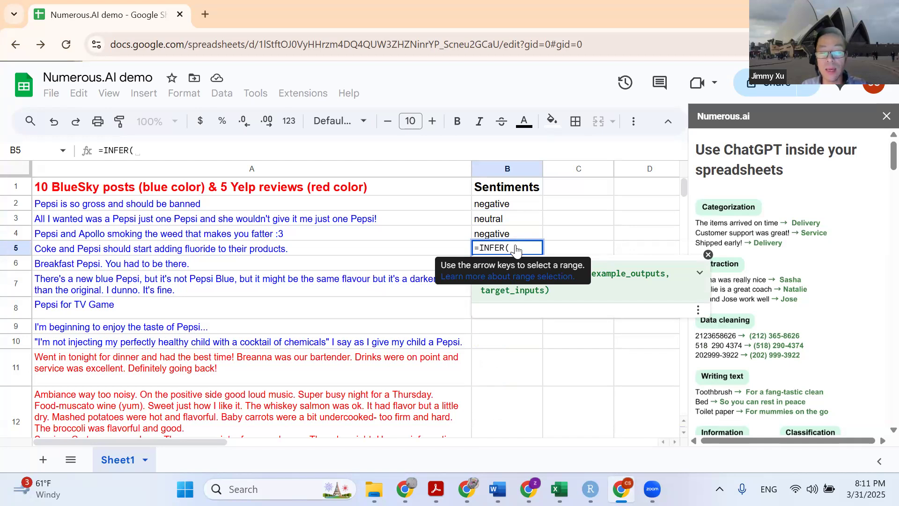
pyautogui.write('A2:')
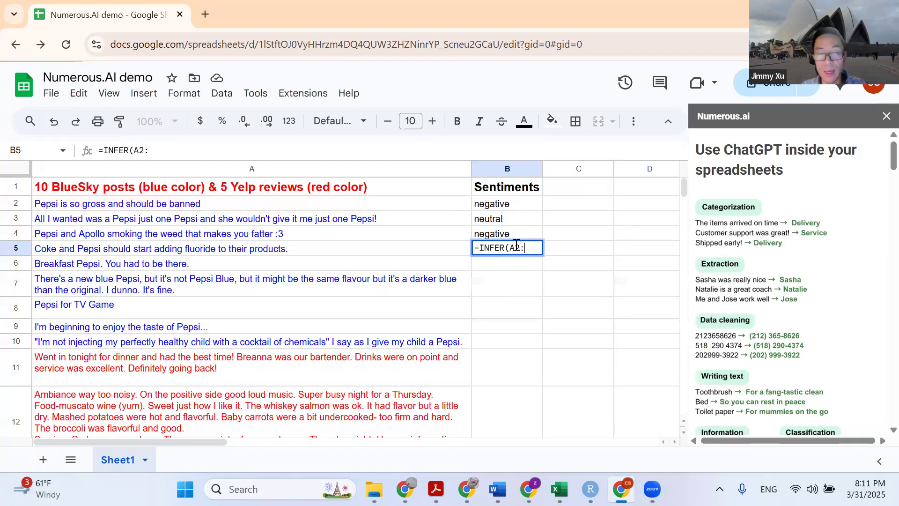
pyautogui.write('A4')
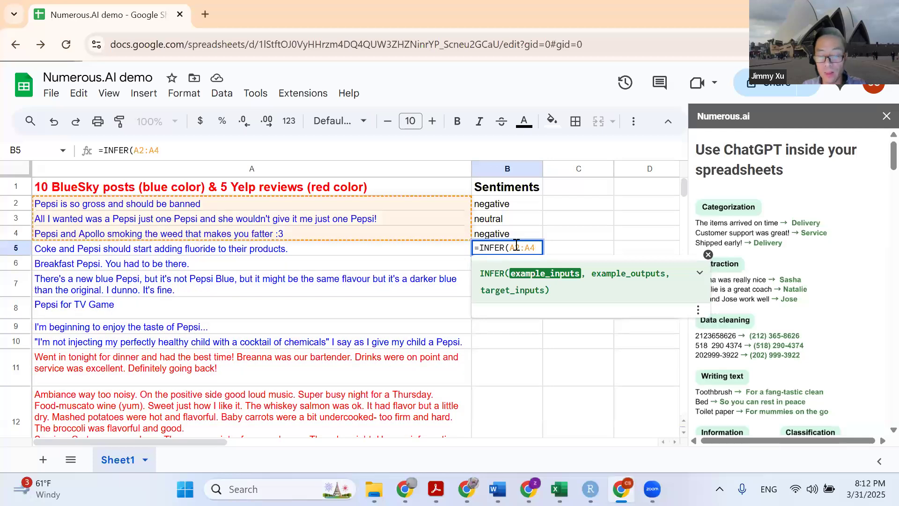
pyautogui.write(', ')
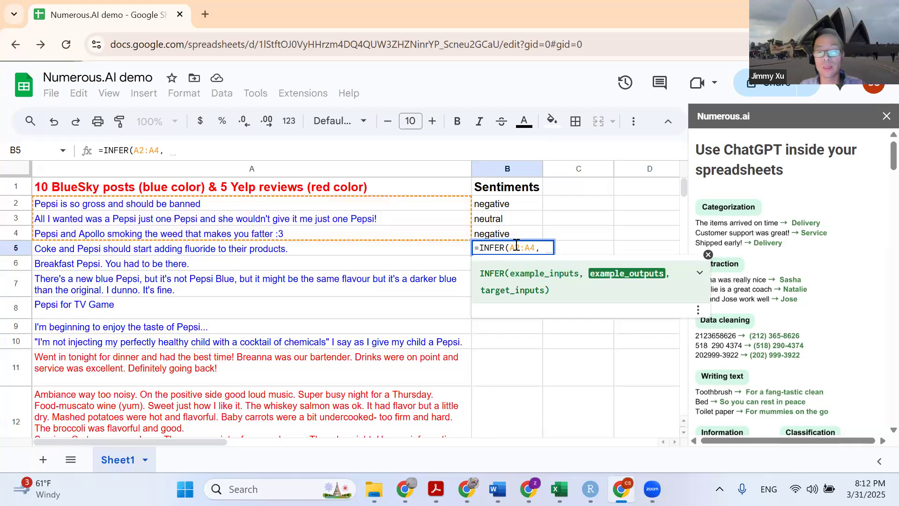
pyautogui.write(' B2:')
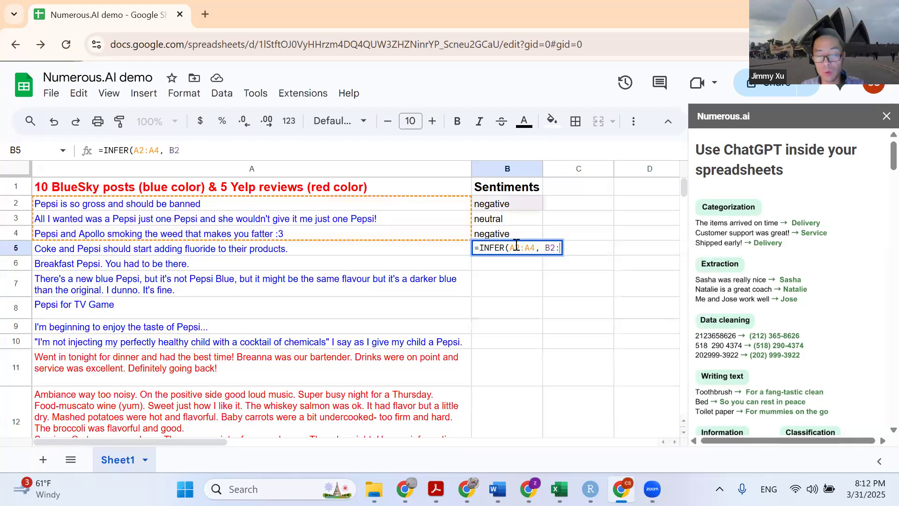
pyautogui.write('B4,')
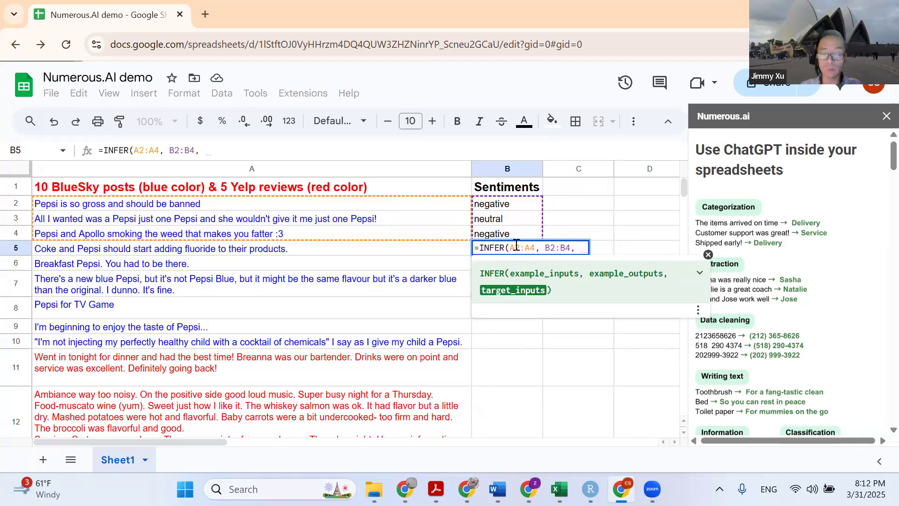
pyautogui.write('A5:')
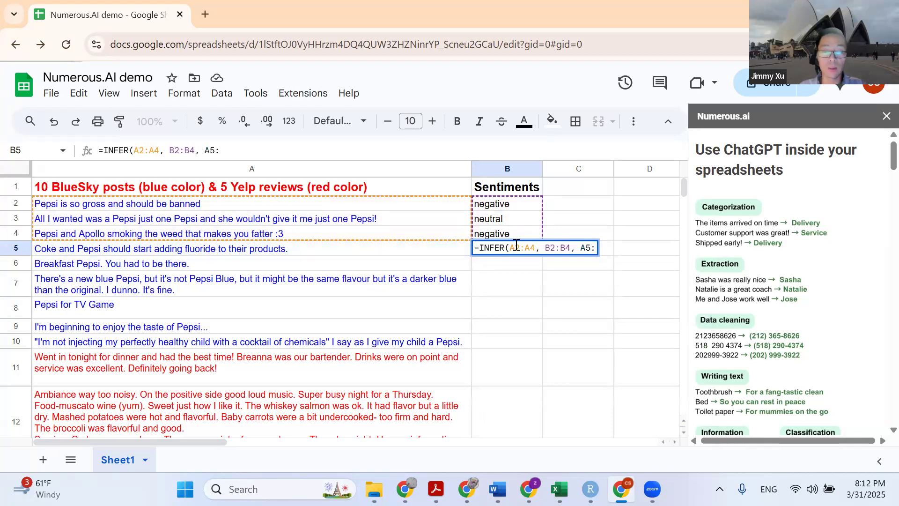
pyautogui.scroll(-10, 414, 295)
pyautogui.scroll(10, 413, 299)
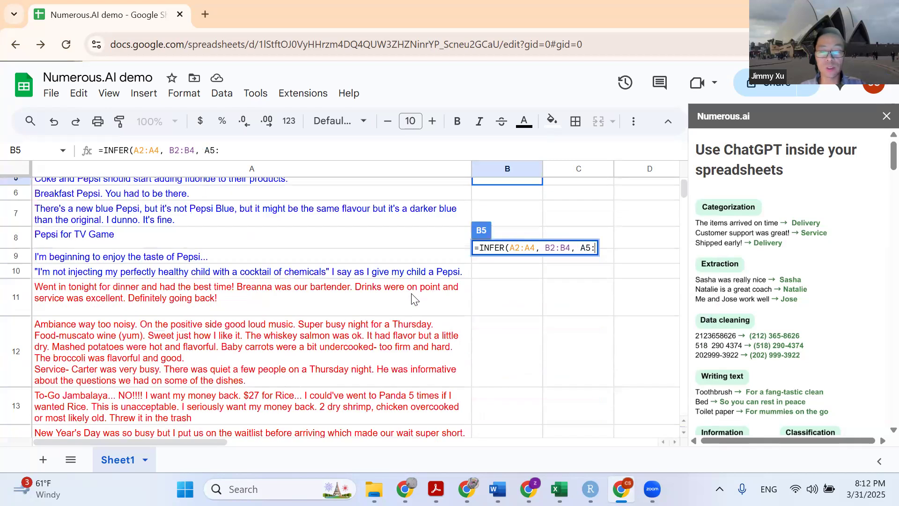
pyautogui.write('A17)')
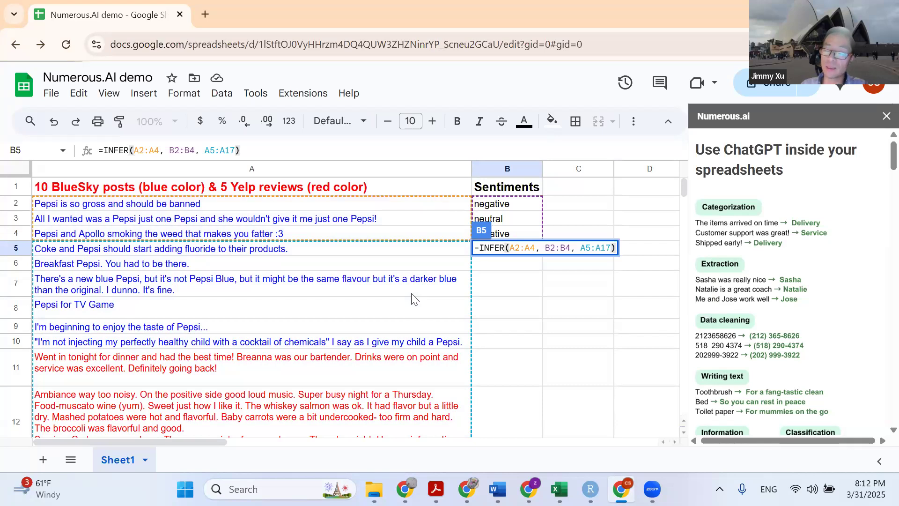
pyautogui.press('Return')
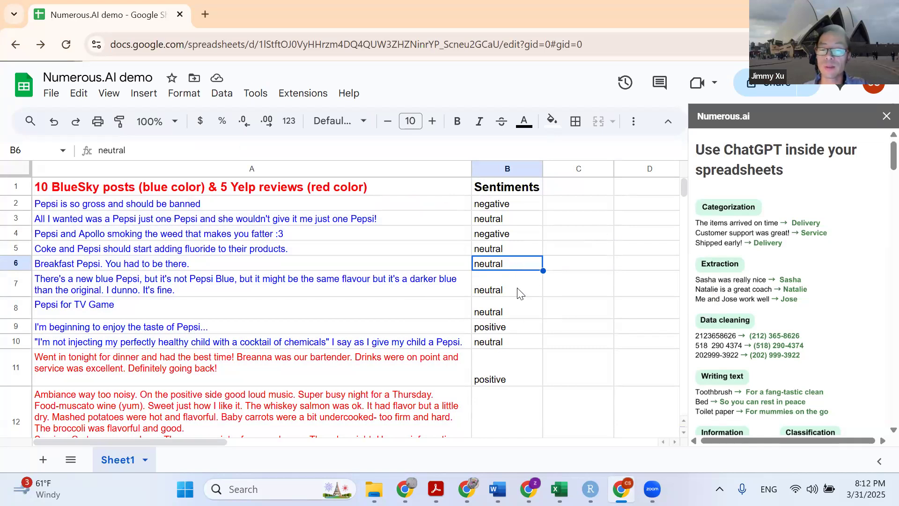
# - Review the sentiments in column B against the texts in column A, checking the To-Go Jambalaya review in row 13 closely
pyautogui.scroll(-5, 521, 294)
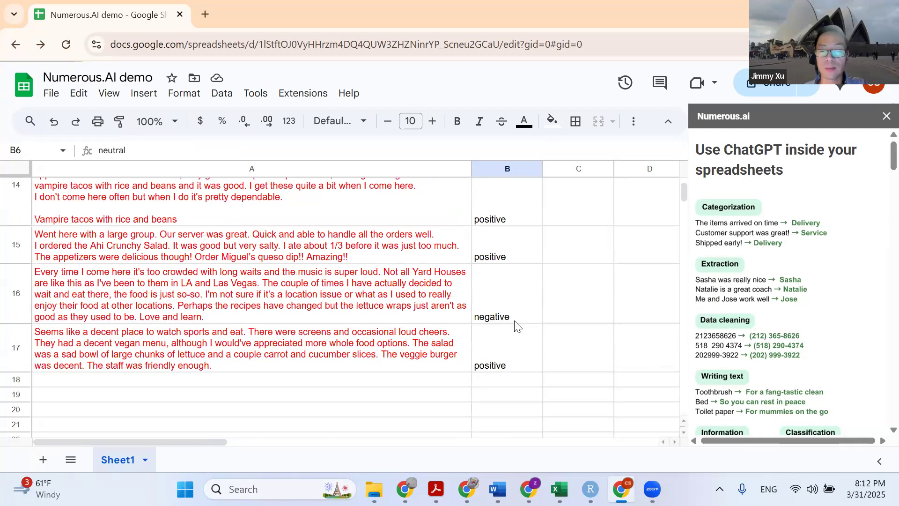
pyautogui.scroll(5, 516, 326)
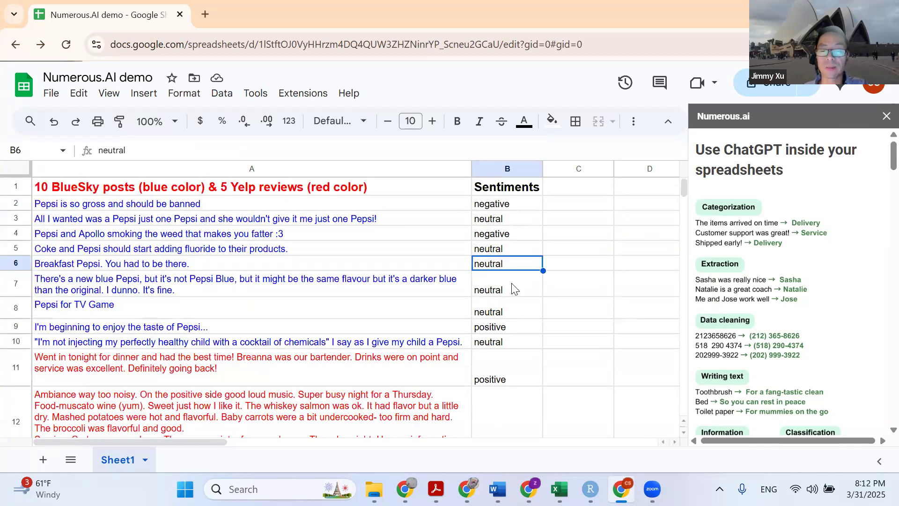
pyautogui.scroll(-5, 516, 271)
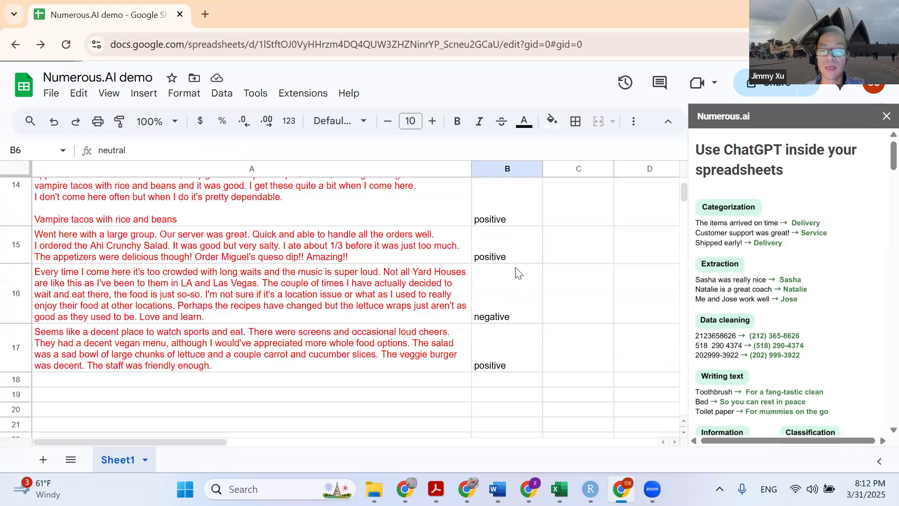
pyautogui.scroll(-3, 515, 271)
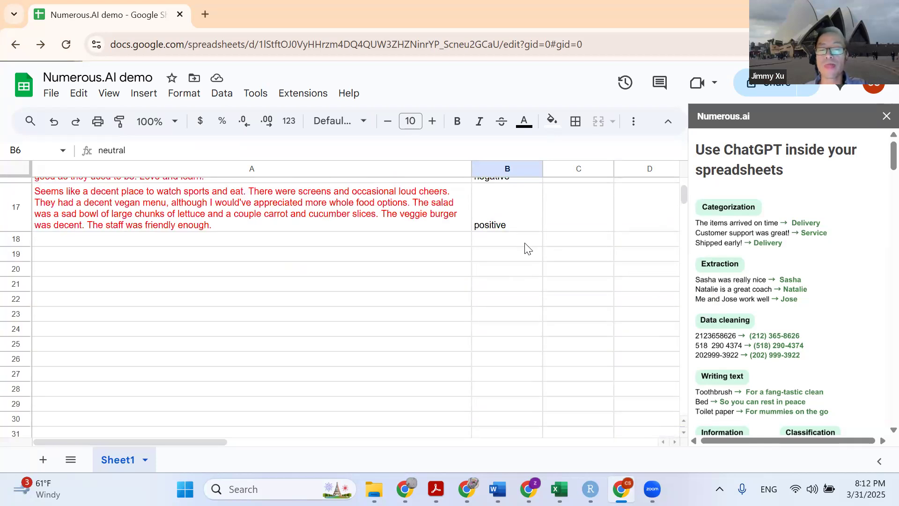
pyautogui.scroll(8, 527, 247)
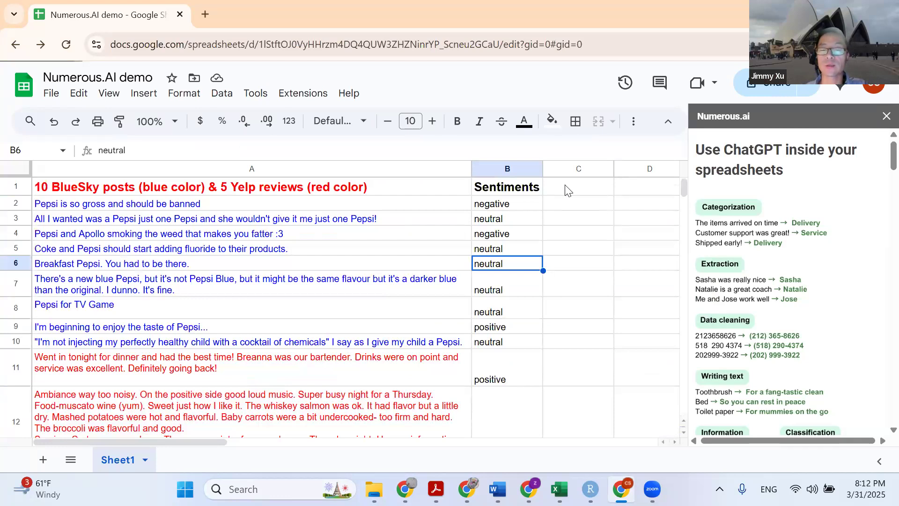
pyautogui.scroll(-5, 470, 249)
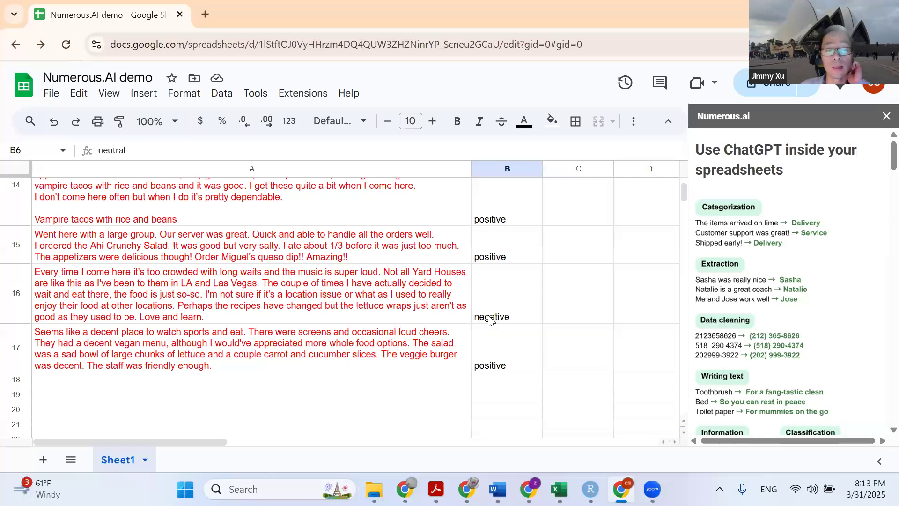
pyautogui.scroll(2, 488, 319)
pyautogui.scroll(3, 486, 316)
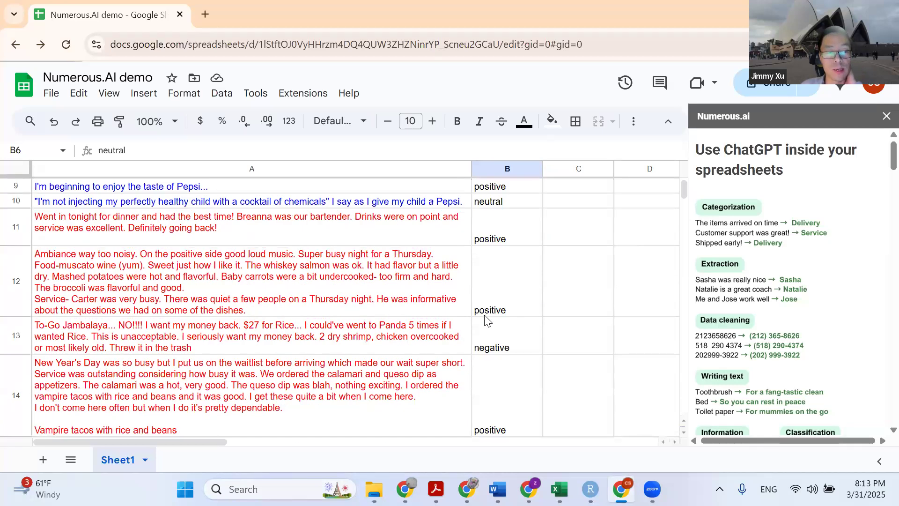
pyautogui.doubleClick(204, 338)
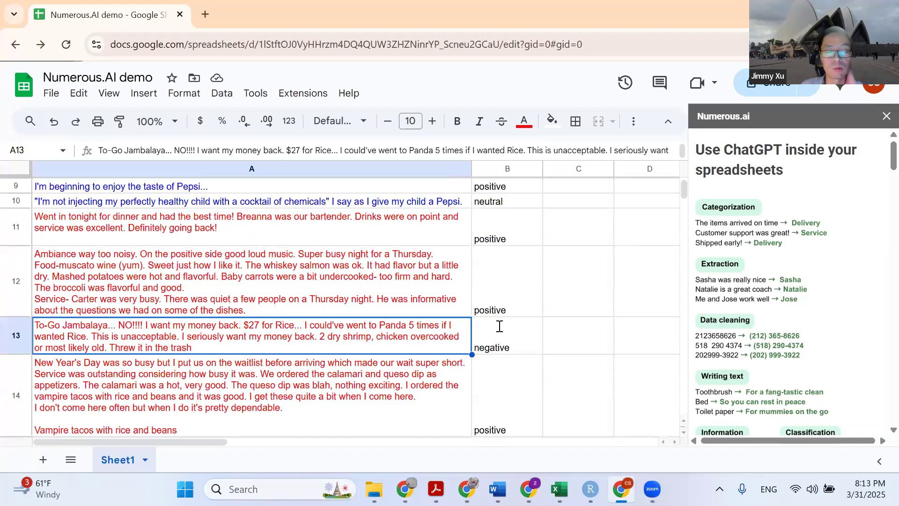
pyautogui.click(553, 307)
pyautogui.moveTo(493, 352); pyautogui.dragTo(182, 329)
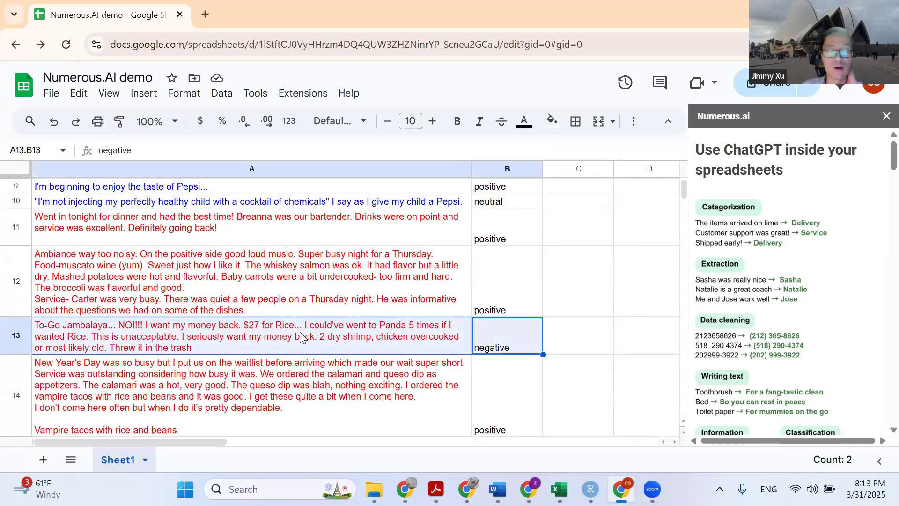
pyautogui.click(433, 332)
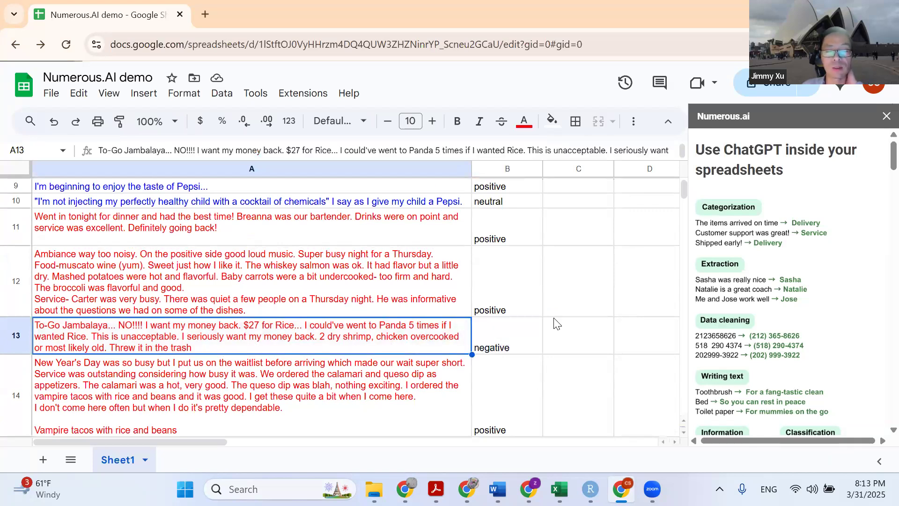
pyautogui.doubleClick(500, 349)
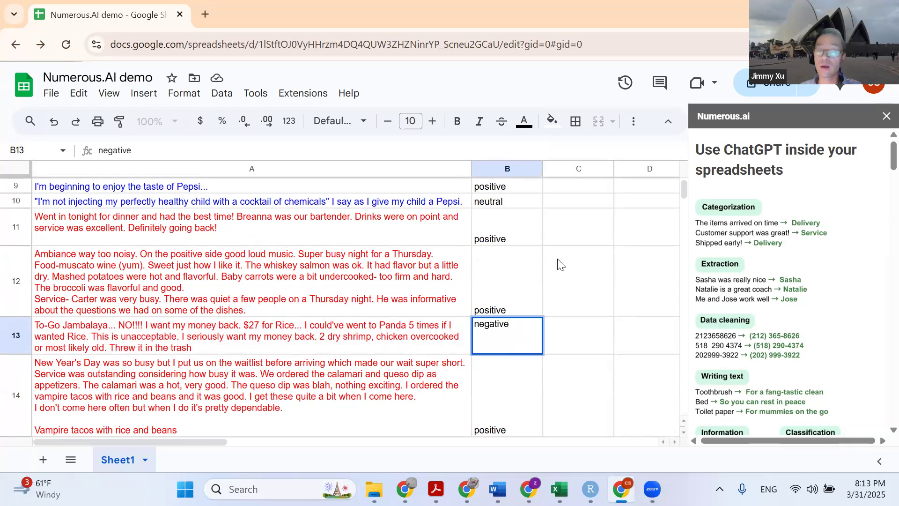
pyautogui.doubleClick(562, 184)
pyautogui.write('Theme')
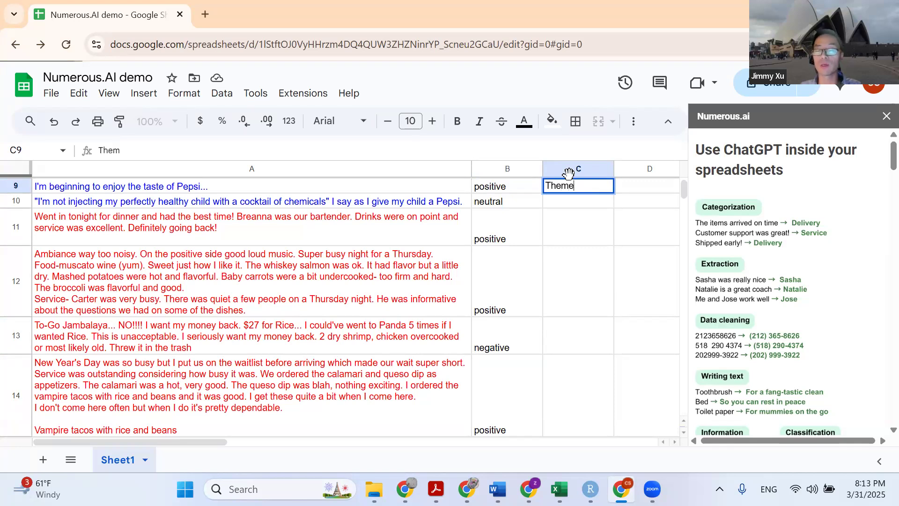
pyautogui.click(584, 205)
pyautogui.write('health')
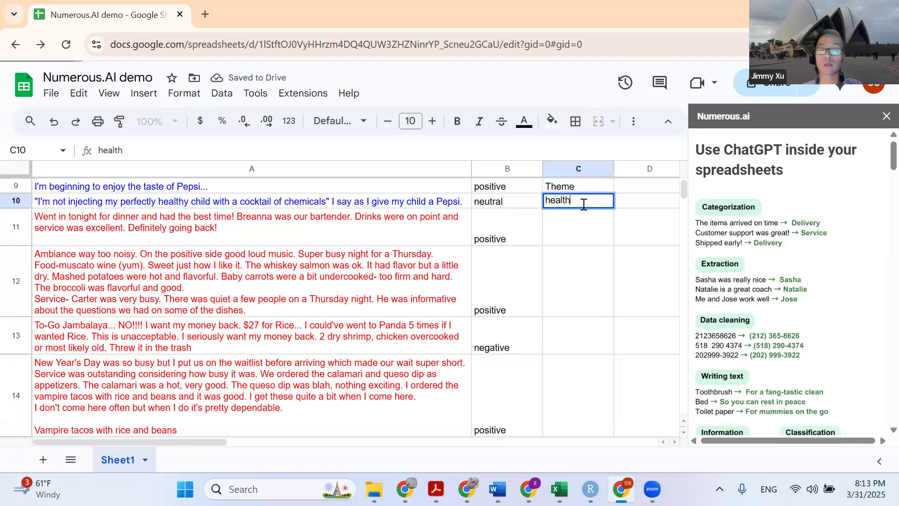
pyautogui.press('Return')
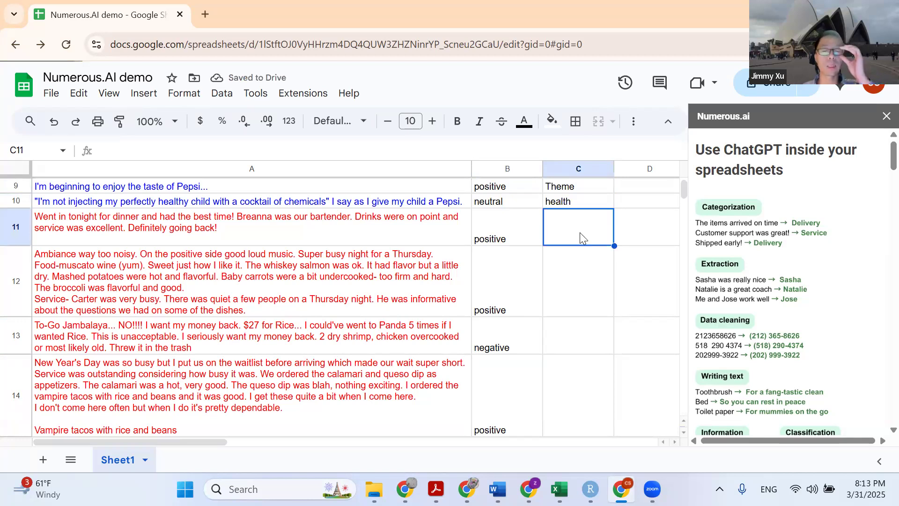
pyautogui.scroll(3, 579, 232)
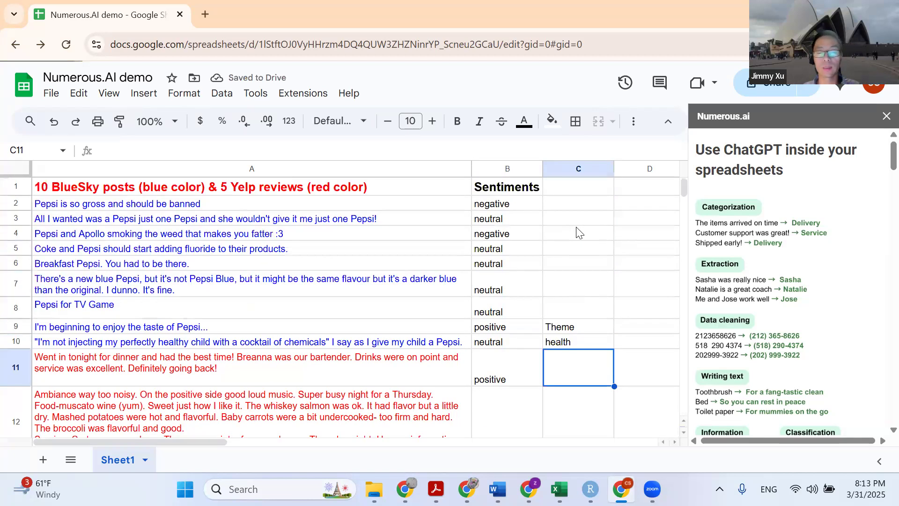
pyautogui.click(590, 341)
pyautogui.doubleClick(591, 341)
pyautogui.moveTo(589, 341); pyautogui.dragTo(538, 329)
pyautogui.press('Delete')
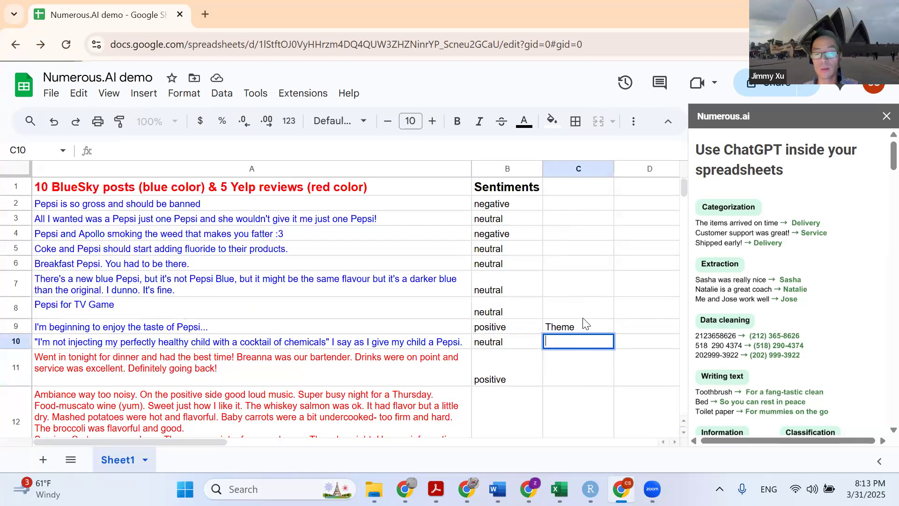
pyautogui.click(580, 327)
pyautogui.press('Delete')
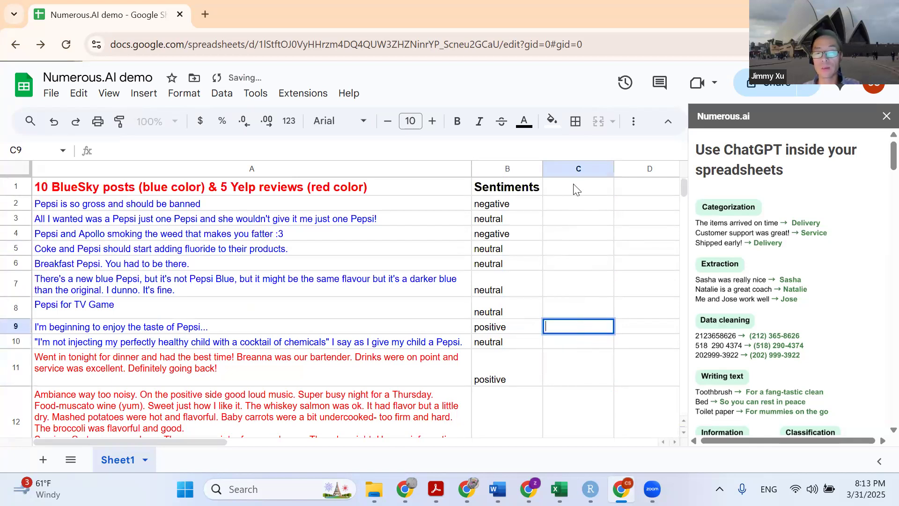
# - Enter the column header "Theme" in cell C1
pyautogui.doubleClick(575, 185)
pyautogui.write('Them')
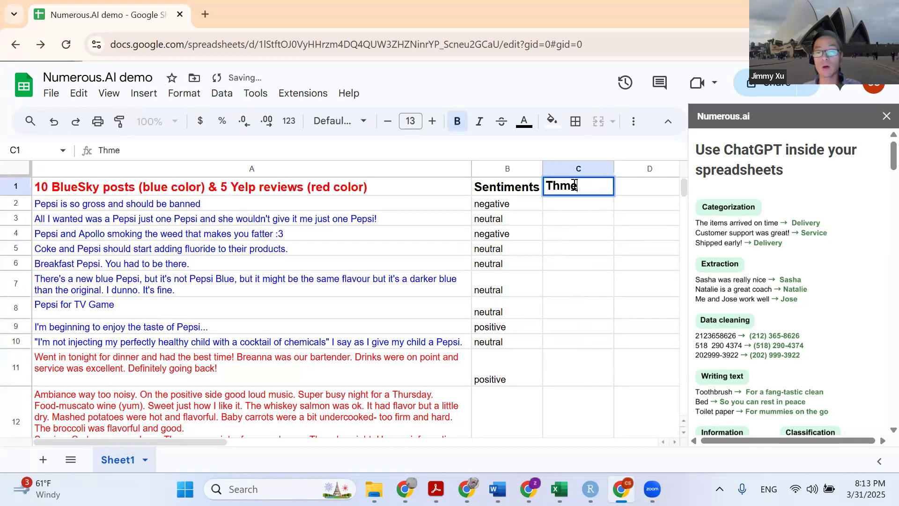
pyautogui.write('e')
pyautogui.press('Return')
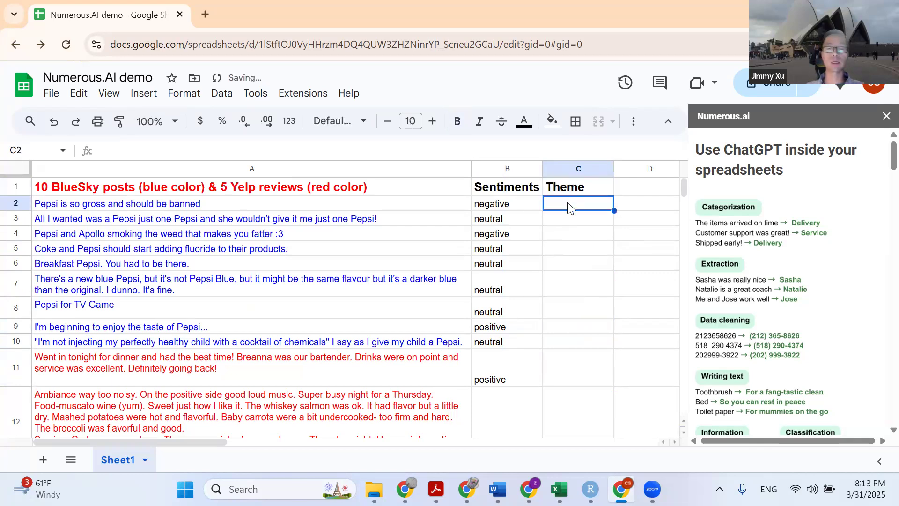
# - Enter the example themes "flavor", "emotion" and "health" in cells C2 to C4
pyautogui.doubleClick(575, 199)
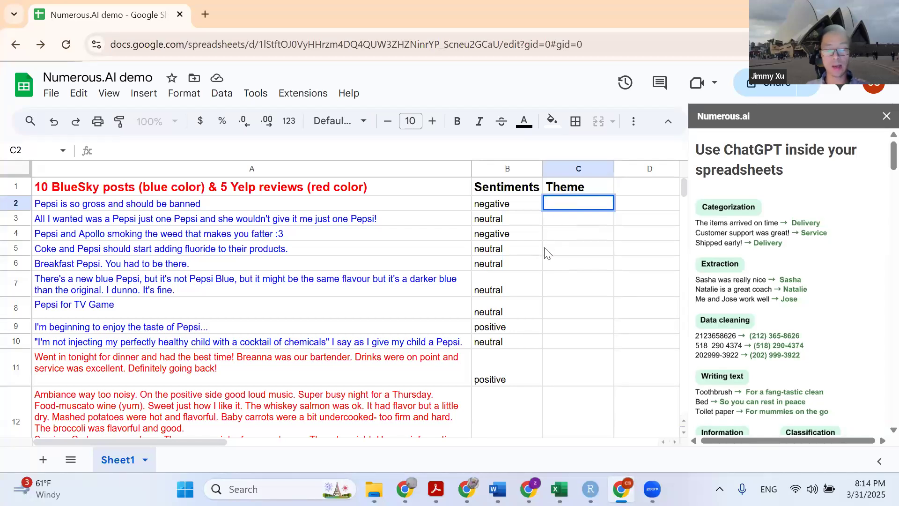
pyautogui.write('f')
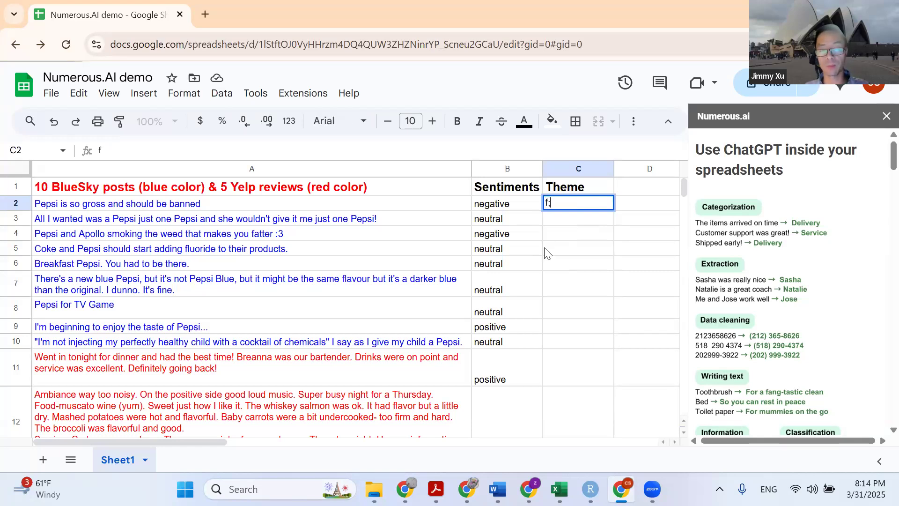
pyautogui.write('lavor')
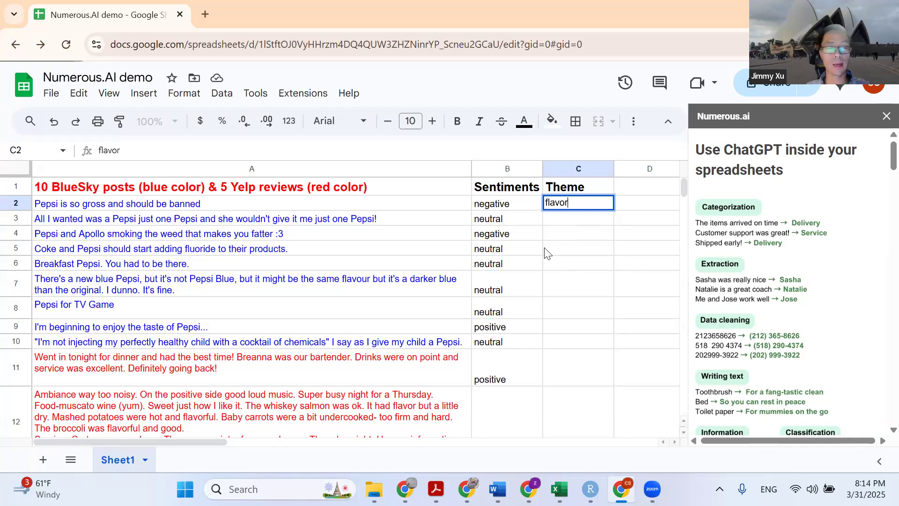
pyautogui.press('Return')
pyautogui.doubleClick(565, 219)
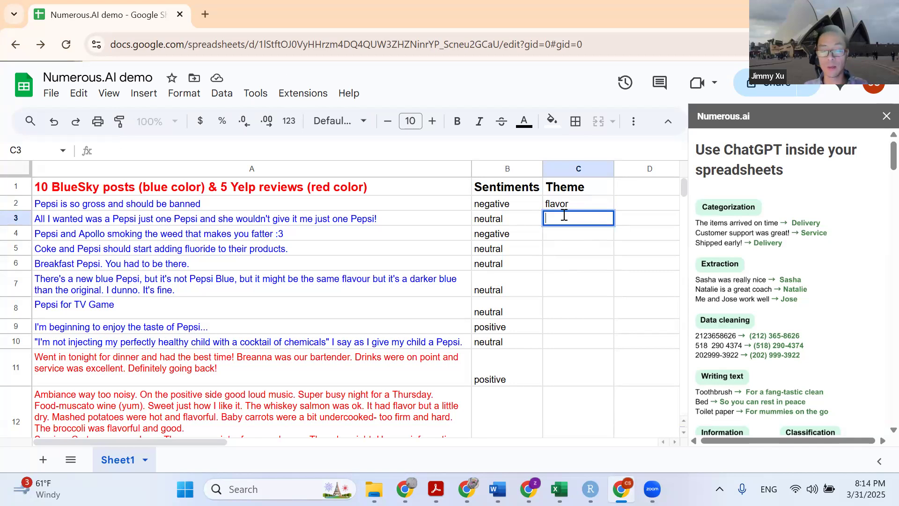
pyautogui.write('emotion')
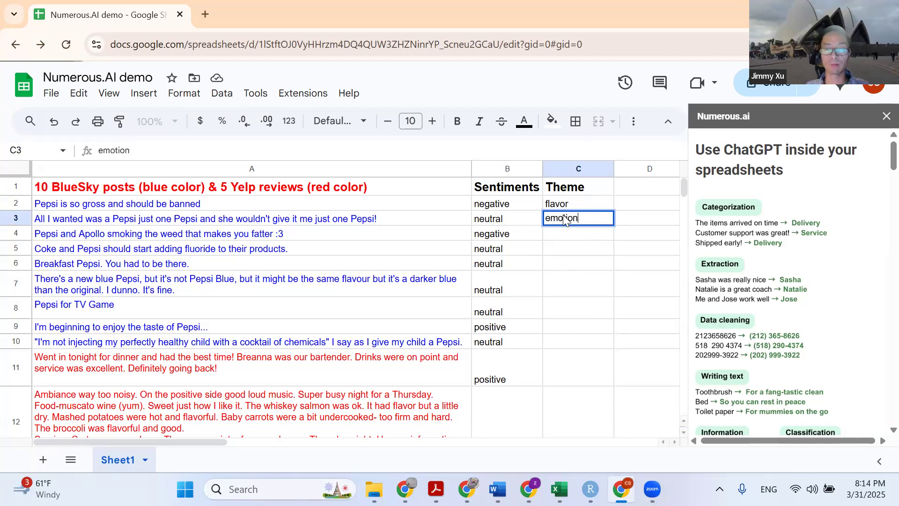
pyautogui.press('Return')
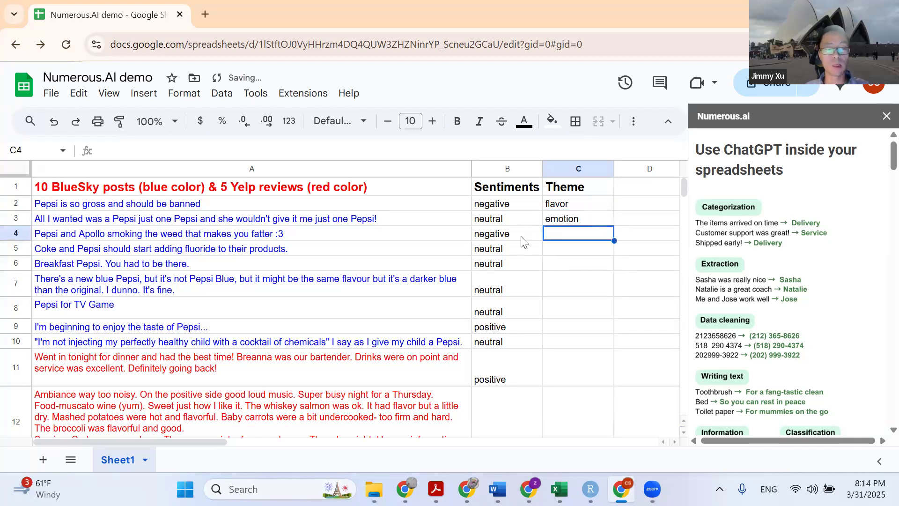
pyautogui.doubleClick(558, 234)
pyautogui.write('halth')
pyautogui.press('BackSpace')
pyautogui.press('BackSpace')
pyautogui.press('BackSpace')
pyautogui.press('BackSpace')
pyautogui.write('ealth')
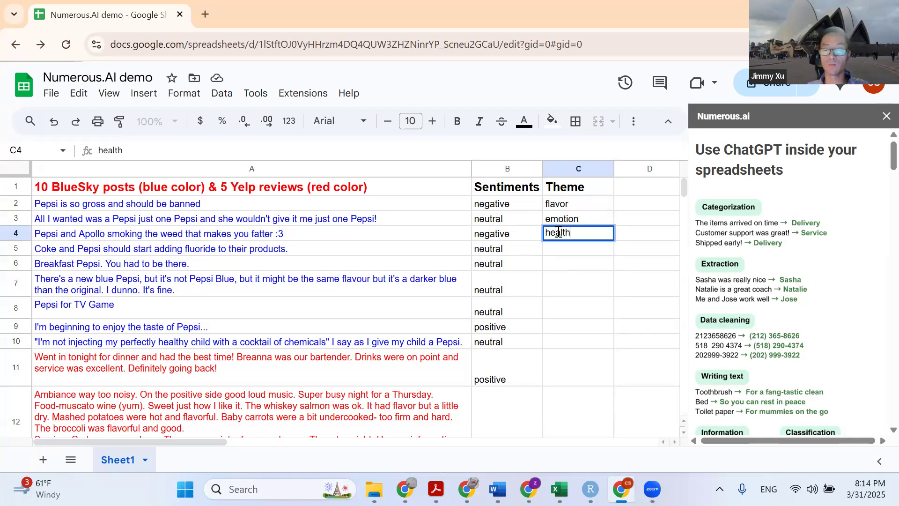
pyautogui.press('Return')
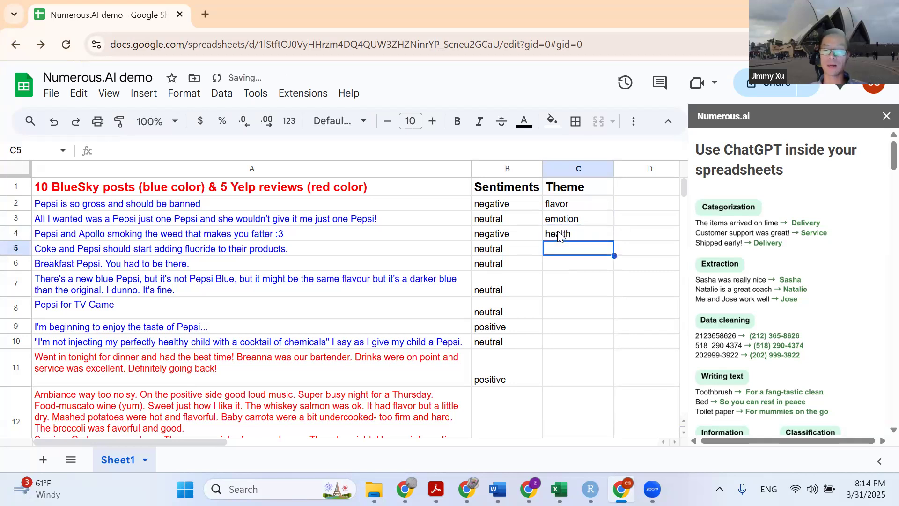
# - Copy the INFER formula text from cell B5 into cell C5
pyautogui.doubleClick(518, 253)
pyautogui.moveTo(476, 245); pyautogui.dragTo(669, 260)
pyautogui.hotkey('ctrl', 'c')
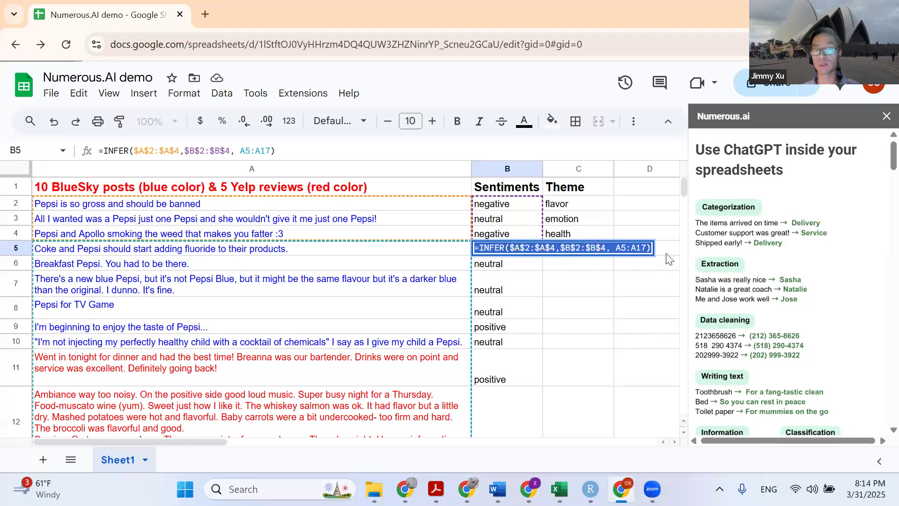
pyautogui.press('Return')
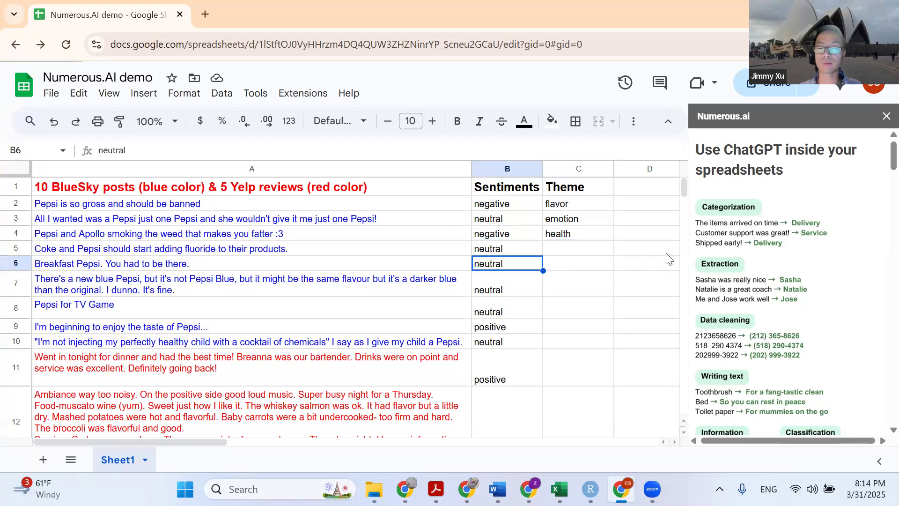
pyautogui.doubleClick(586, 247)
pyautogui.hotkey('ctrl', 'v')
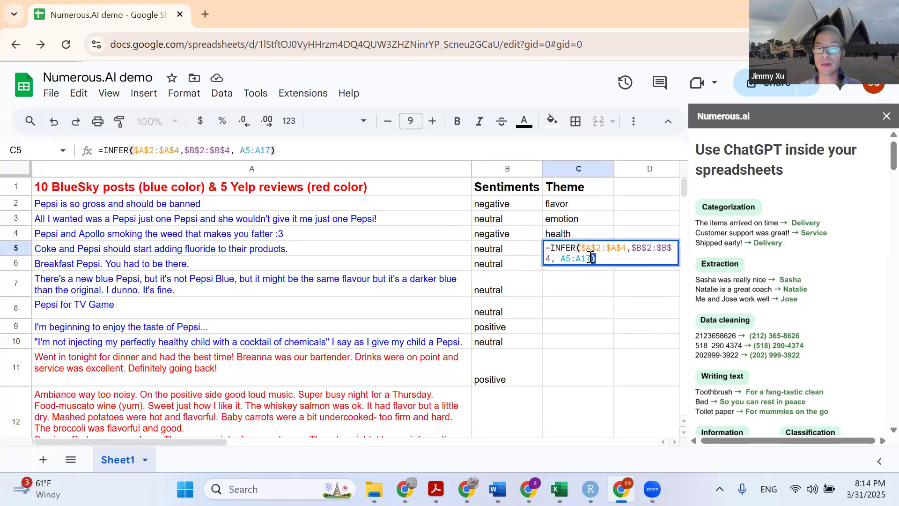
# - Replace the arguments of the INFER formula in C5 with example inputs A2:A3 and example outputs C2:C3
pyautogui.moveTo(594, 258); pyautogui.dragTo(581, 248)
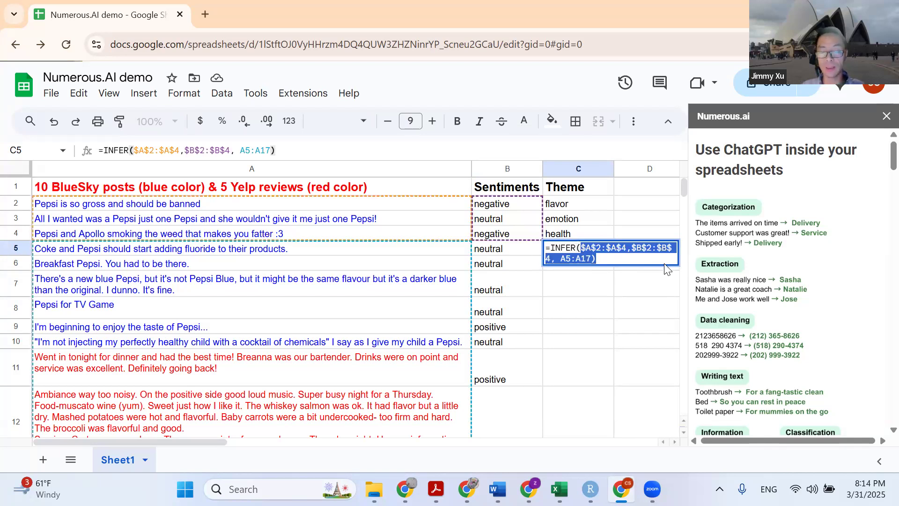
pyautogui.write('a')
pyautogui.press('BackSpace')
pyautogui.press('BackSpace')
pyautogui.press('BackSpace')
pyautogui.press('BackSpace')
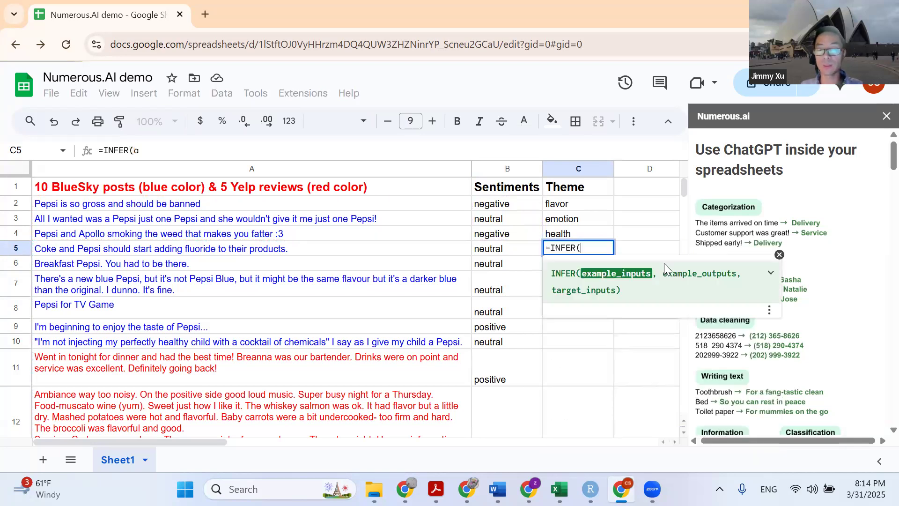
pyautogui.write('er')
pyautogui.press('BackSpace')
pyautogui.press('BackSpace')
pyautogui.write('ER(')
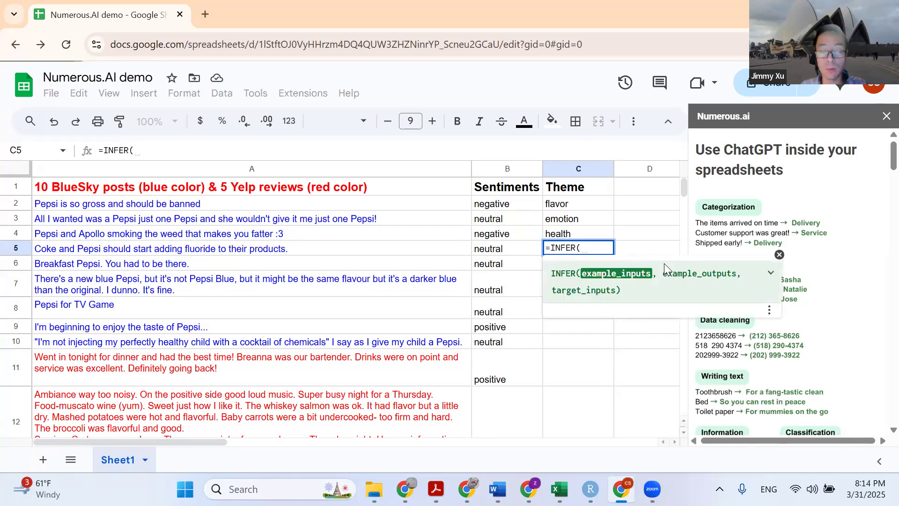
pyautogui.write('A2:')
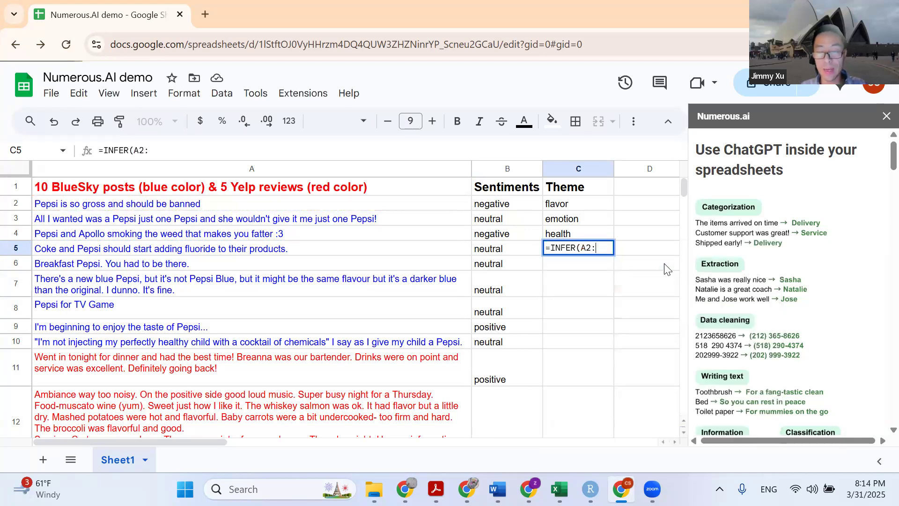
pyautogui.write('A3')
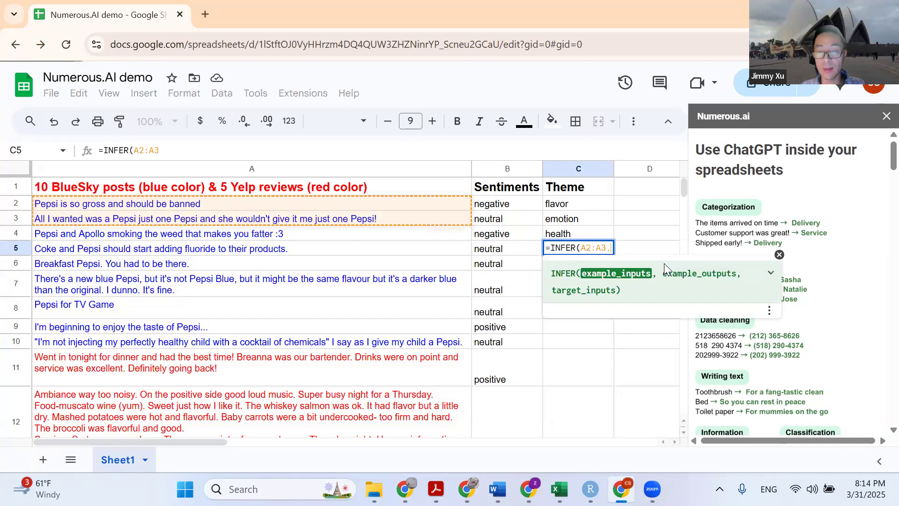
pyautogui.write(', ')
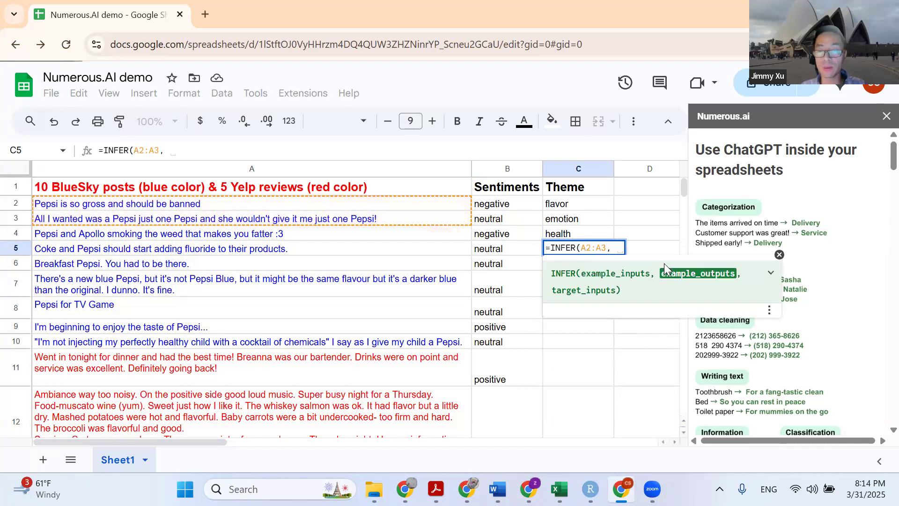
pyautogui.write('C2:C3,')
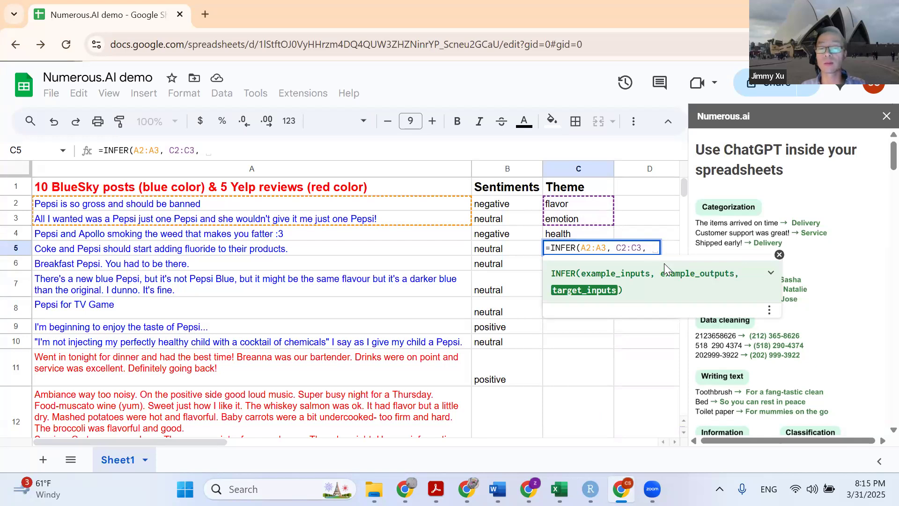
# - Extend the example ranges in the C5 formula to A2:A4 and C2:C4
pyautogui.click(605, 245)
pyautogui.press('BackSpace')
pyautogui.write('4')
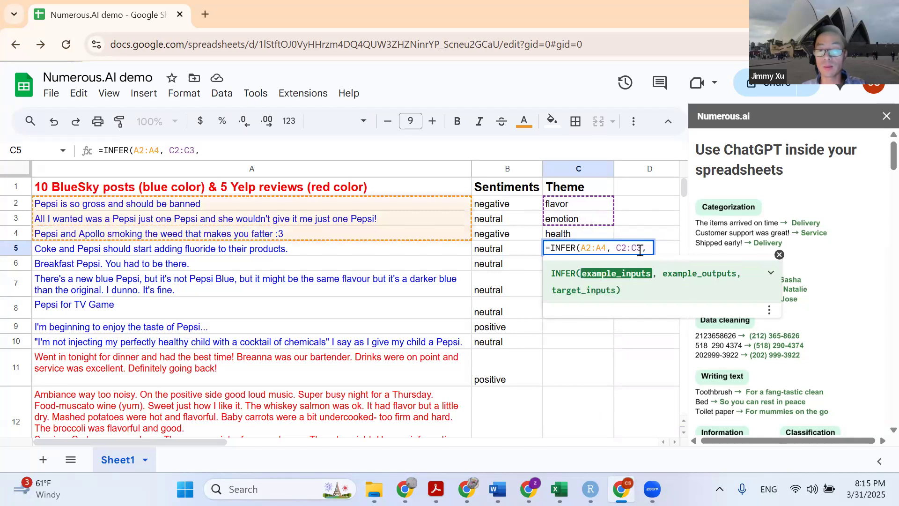
pyautogui.click(641, 249)
pyautogui.press('BackSpace')
pyautogui.write('4')
pyautogui.click(652, 249)
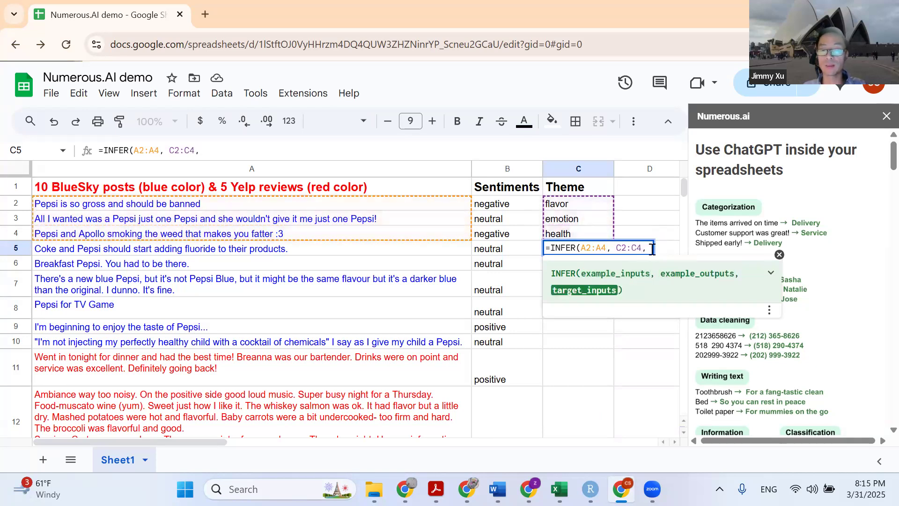
# - Add A5:A17 as the target inputs of the C5 formula and run it to infer the remaining themes
pyautogui.write('A')
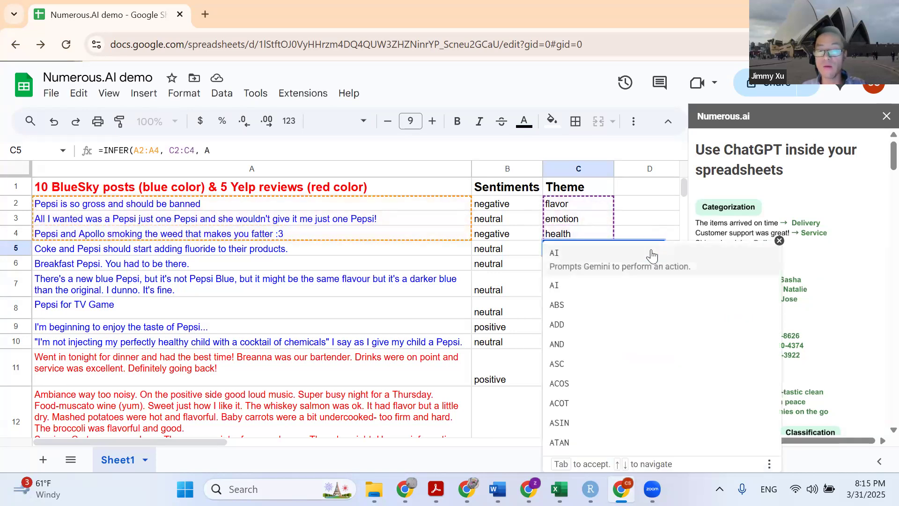
pyautogui.write('5:')
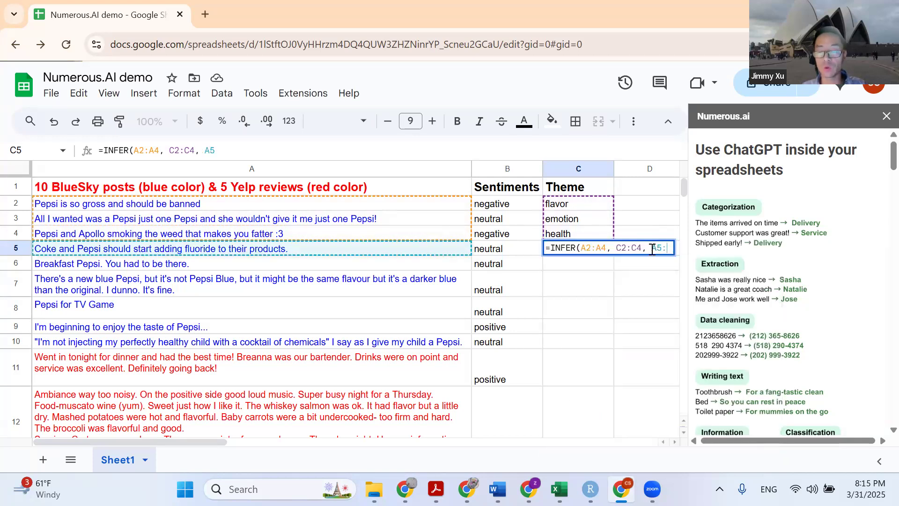
pyautogui.write('A17')
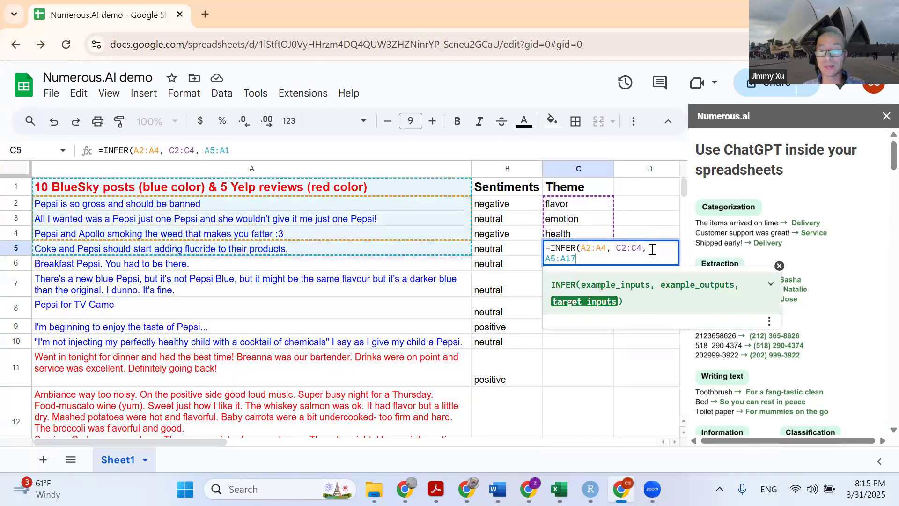
pyautogui.press('Return')
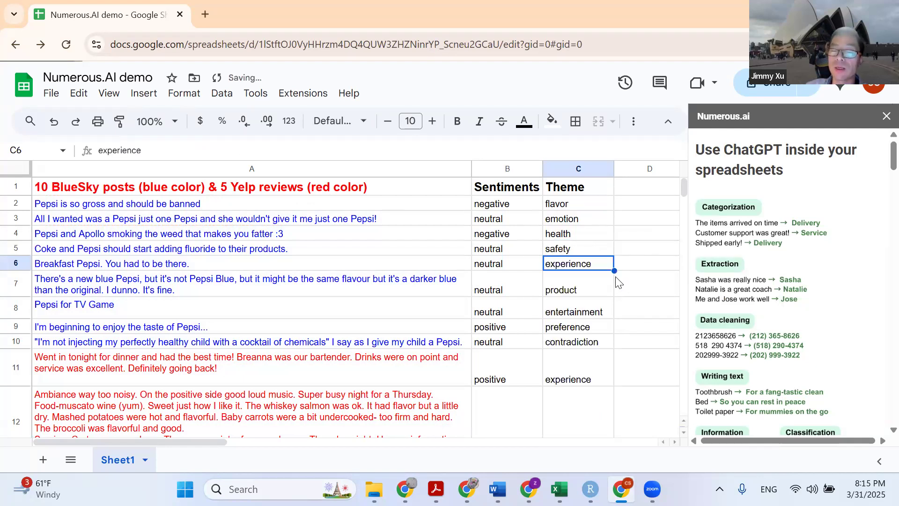
# - Review the inferred themes in column C against the posts and reviews down to row 17
pyautogui.scroll(-5, 615, 276)
pyautogui.scroll(-3, 614, 276)
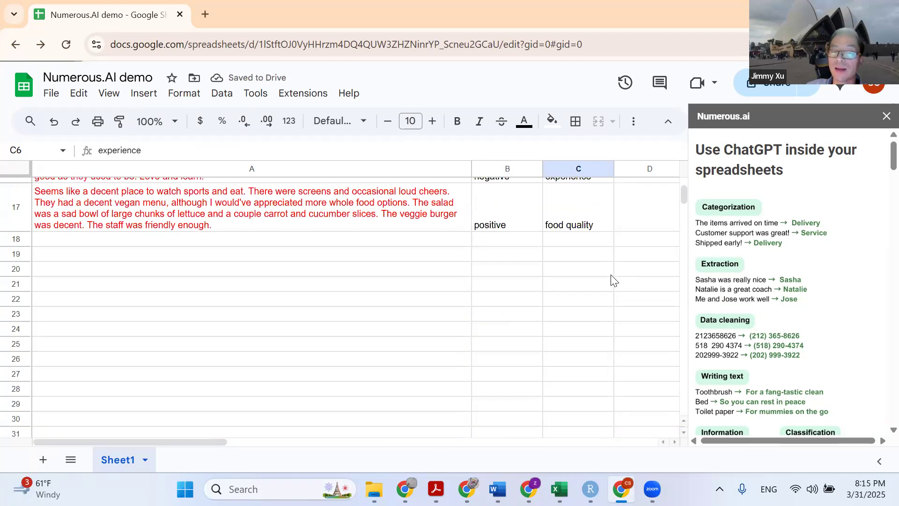
pyautogui.scroll(3, 613, 280)
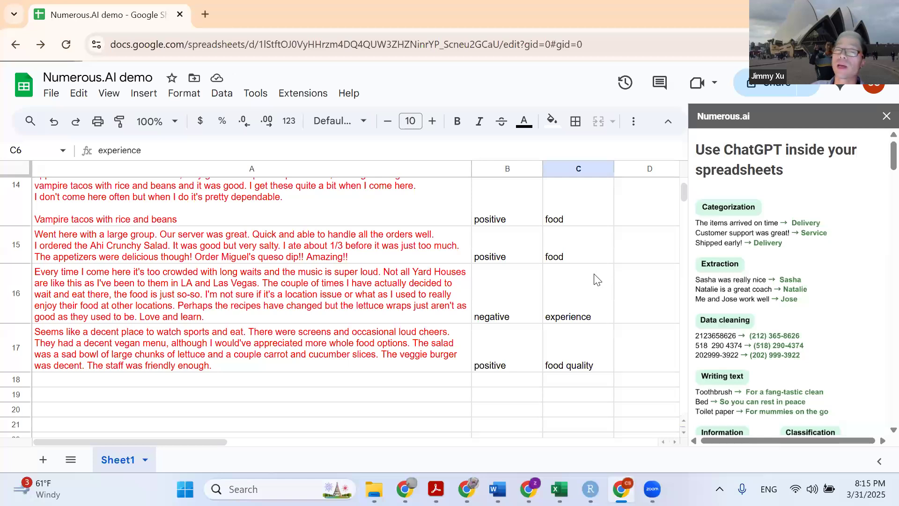
pyautogui.scroll(5, 597, 280)
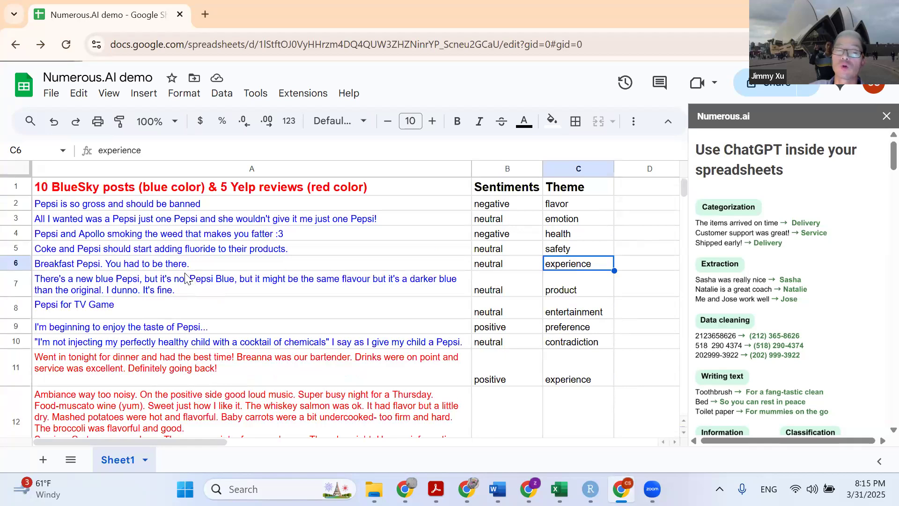
# - Compare the inferred themes with the Yelp reviews, including the To-Go Jambalaya review in row 13
pyautogui.scroll(-6, 572, 282)
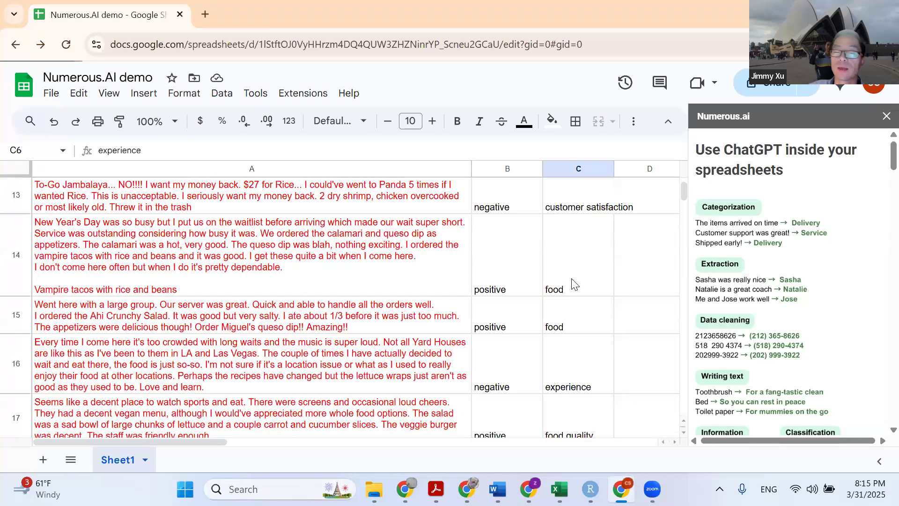
pyautogui.scroll(5, 572, 282)
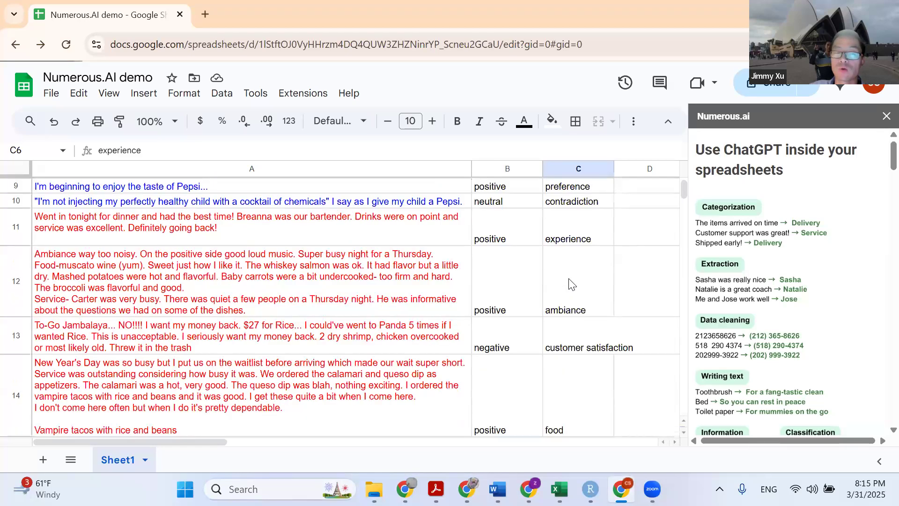
pyautogui.scroll(-3, 572, 295)
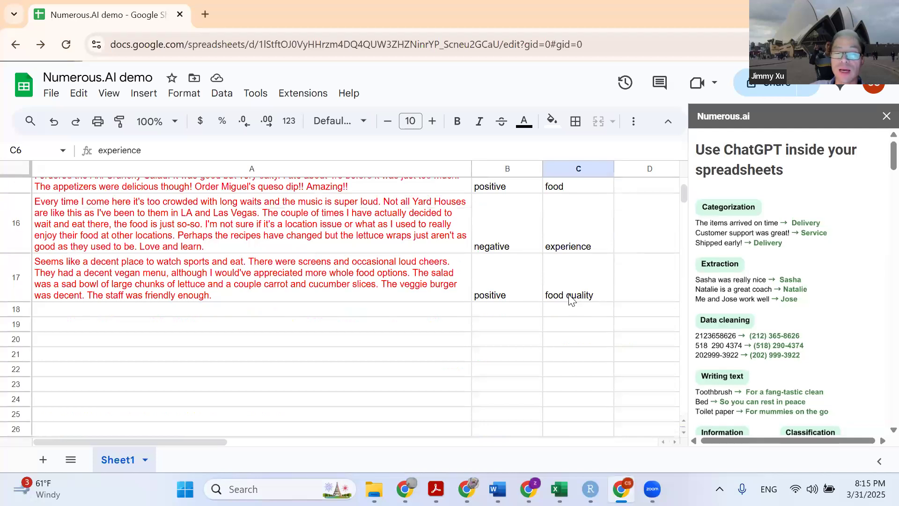
pyautogui.scroll(6, 570, 295)
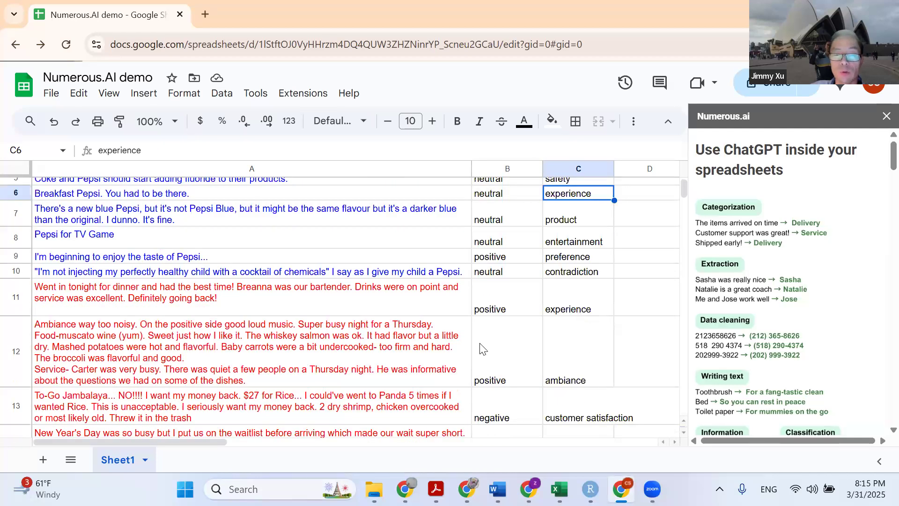
pyautogui.click(302, 409)
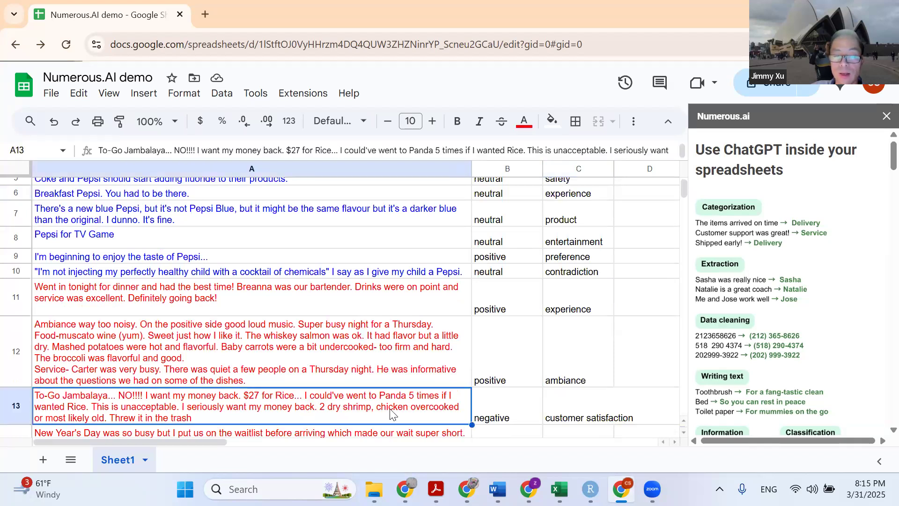
pyautogui.click(581, 415)
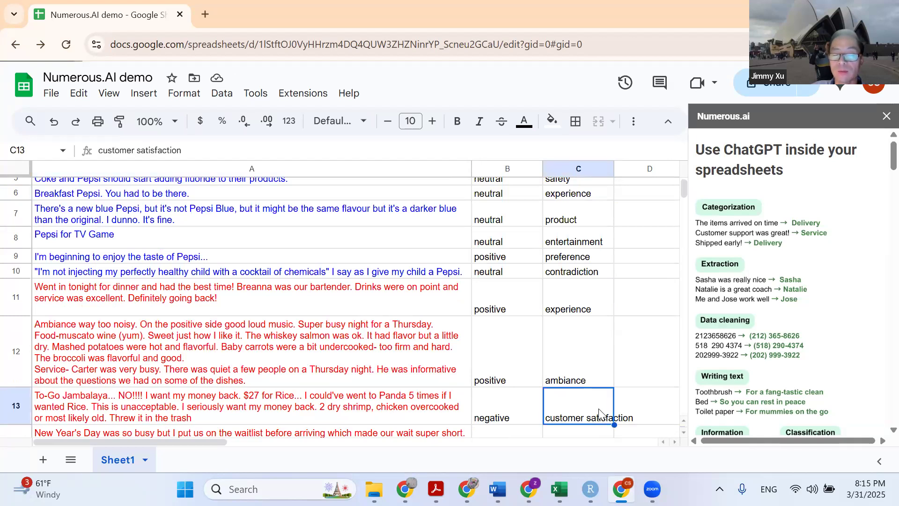
pyautogui.scroll(2, 632, 211)
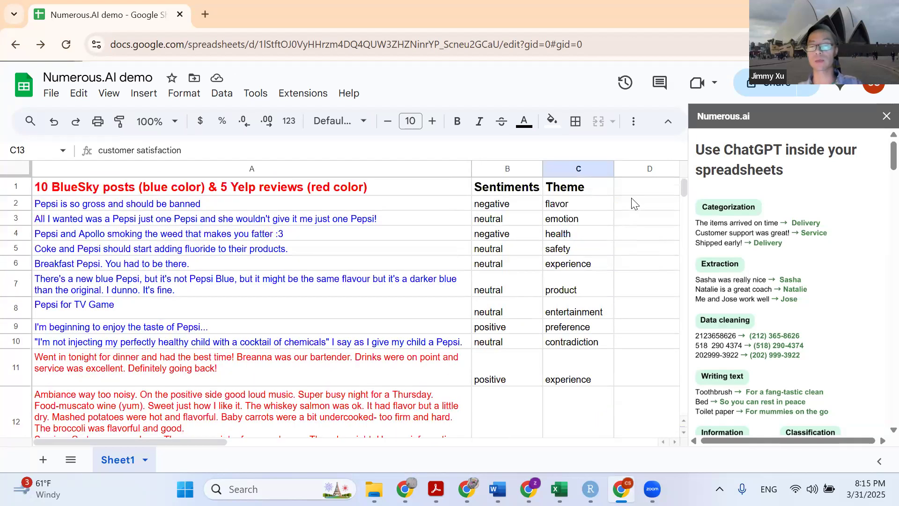
# - Add the column header "Response" in cell D1
pyautogui.click(636, 186)
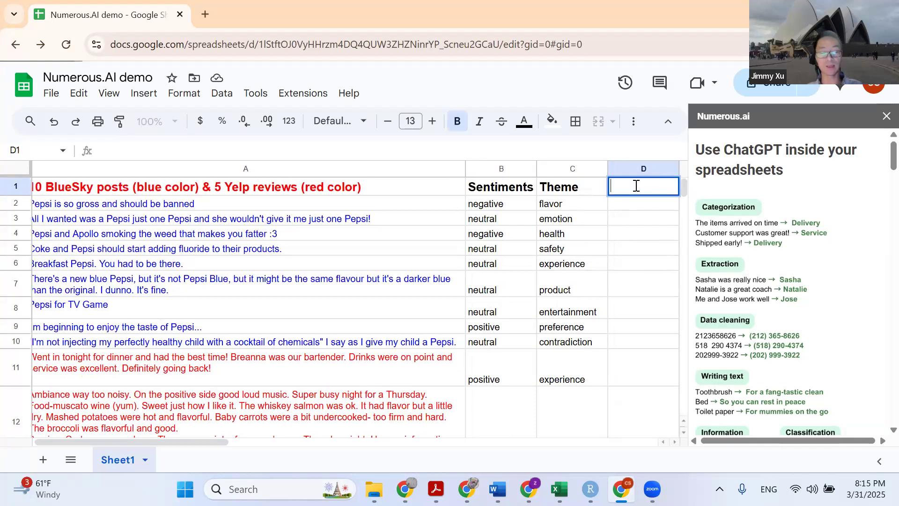
pyautogui.write('Res')
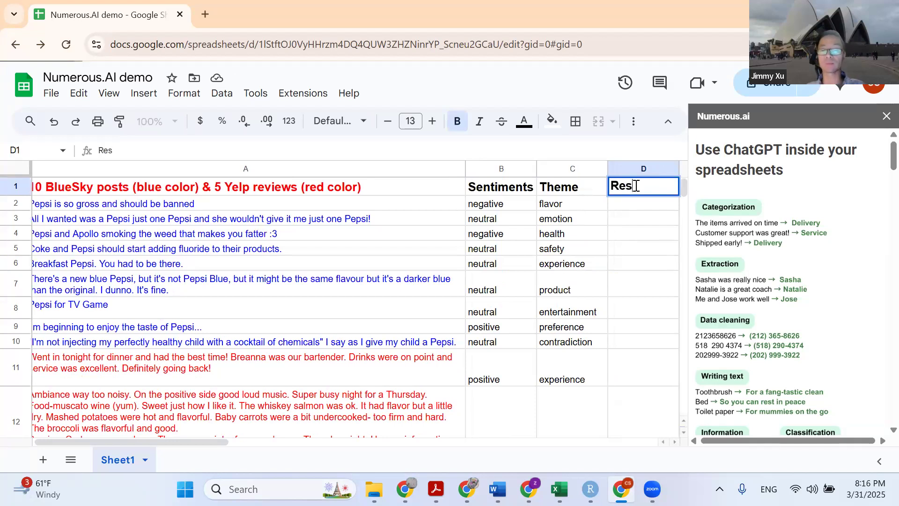
pyautogui.write('ponse')
pyautogui.press('Return')
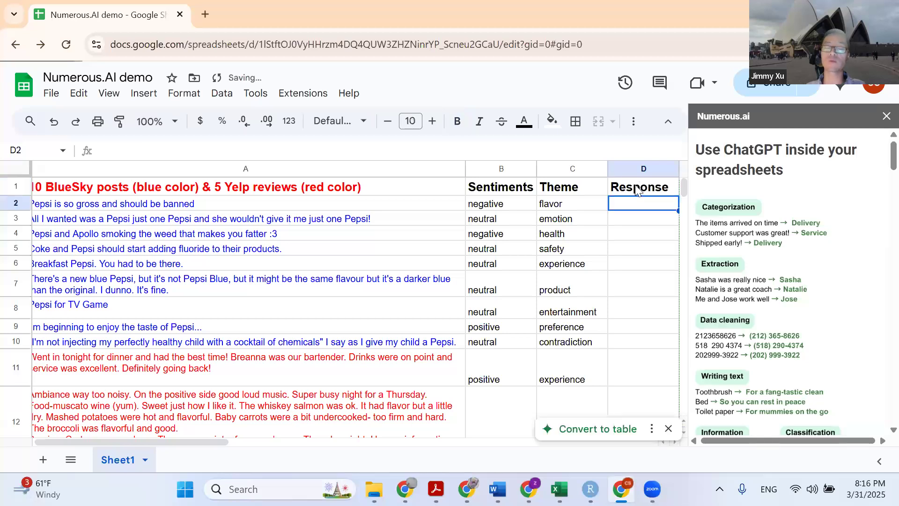
# - Begin a formula in D2 with the WRITE function
pyautogui.doubleClick(635, 202)
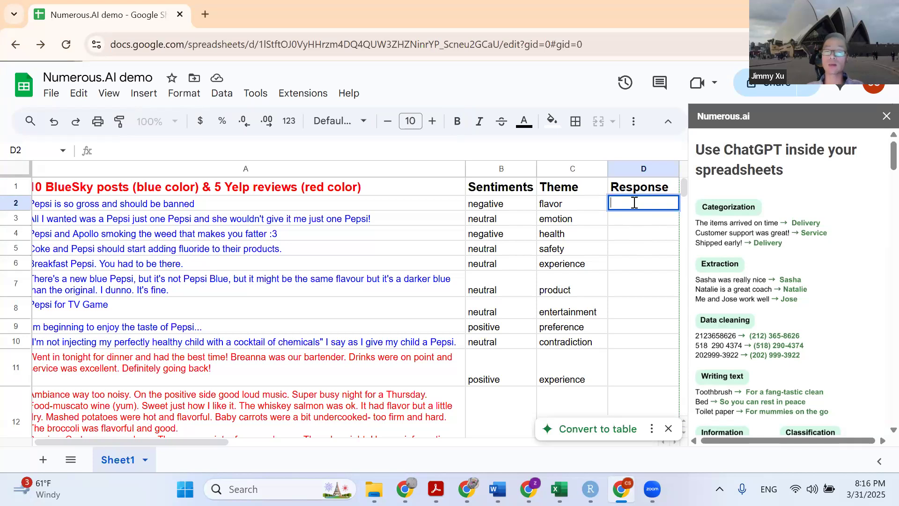
pyautogui.write('=')
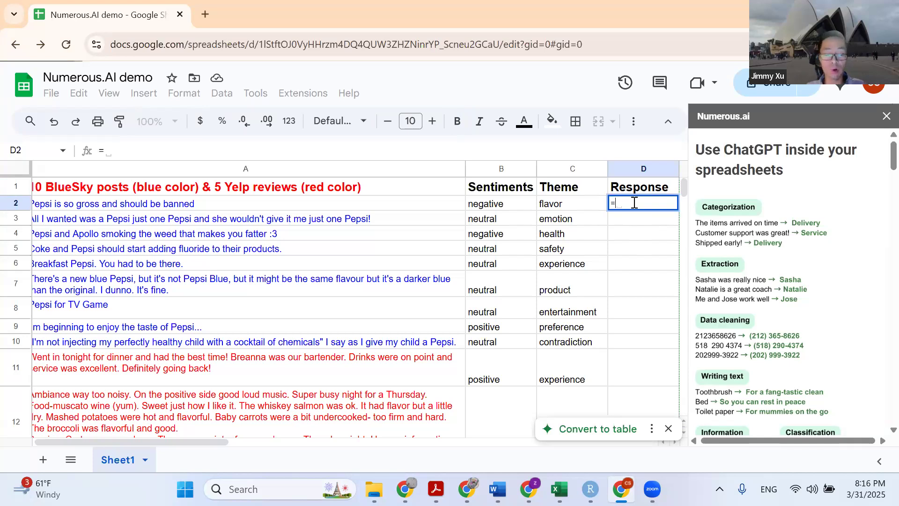
pyautogui.write('wrte')
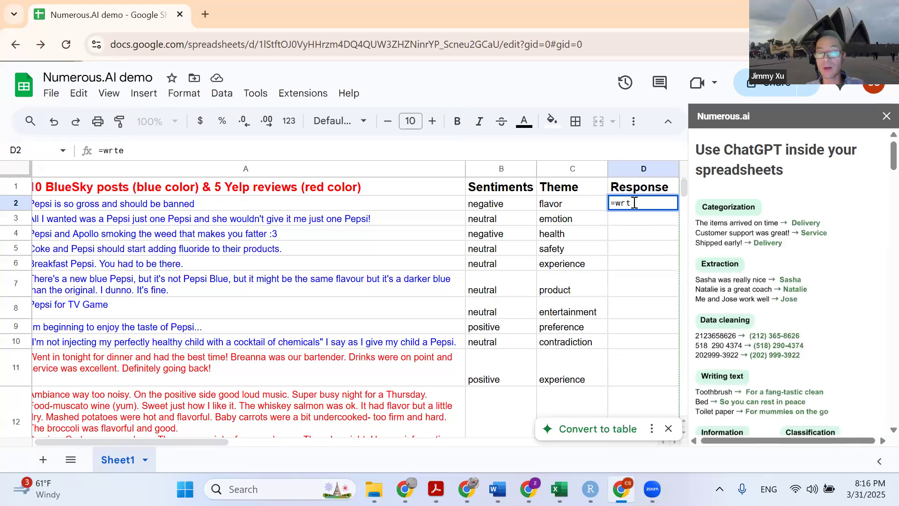
pyautogui.press('BackSpace')
pyautogui.press('BackSpace')
pyautogui.write('ite')
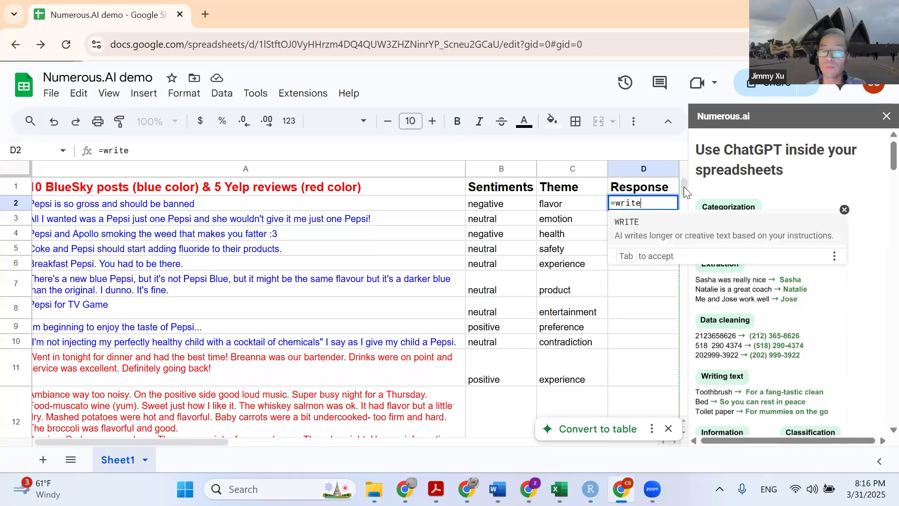
pyautogui.press('Tab')
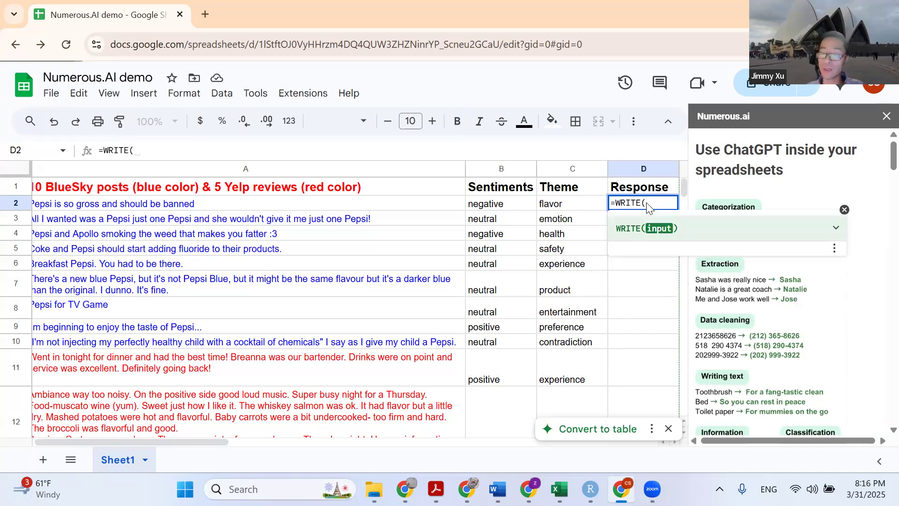
# - Complete the D2 formula with the instruction "a one sentence response" and the input cell A2, and run it
pyautogui.write('"a')
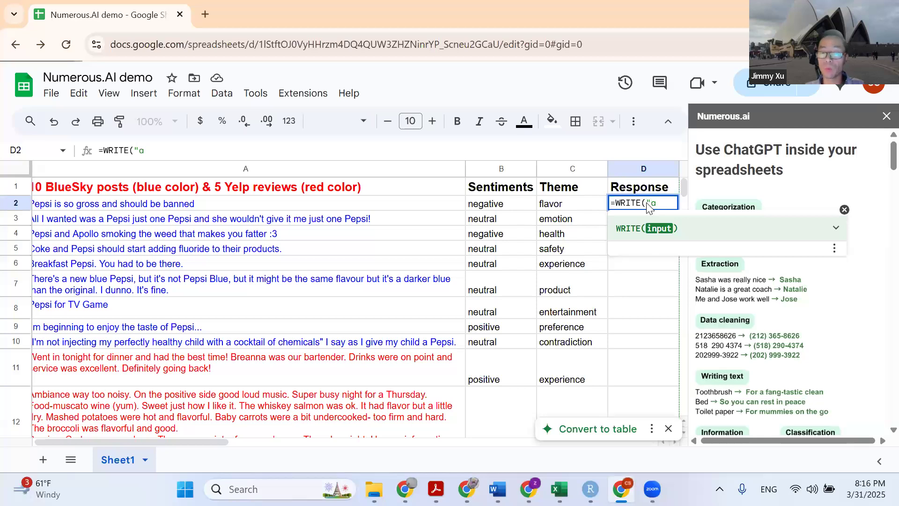
pyautogui.write(' one st')
pyautogui.write('ntence re')
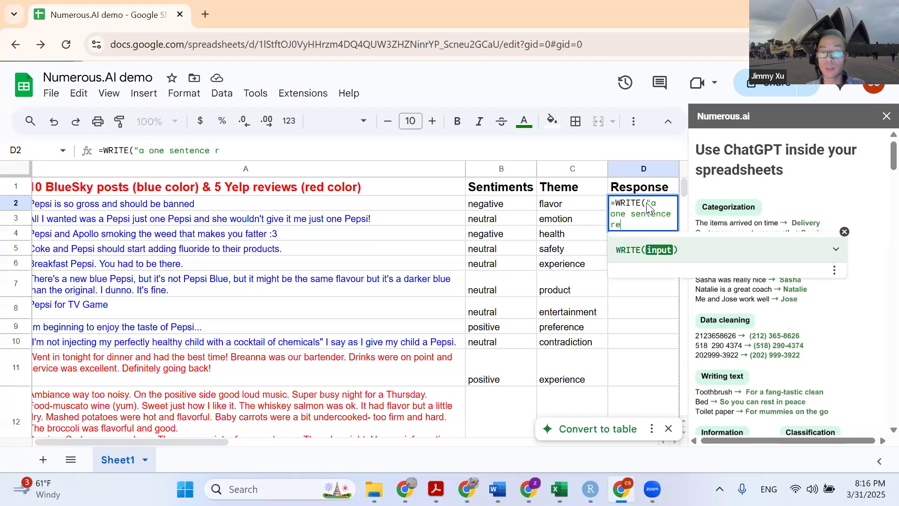
pyautogui.write('sponse,')
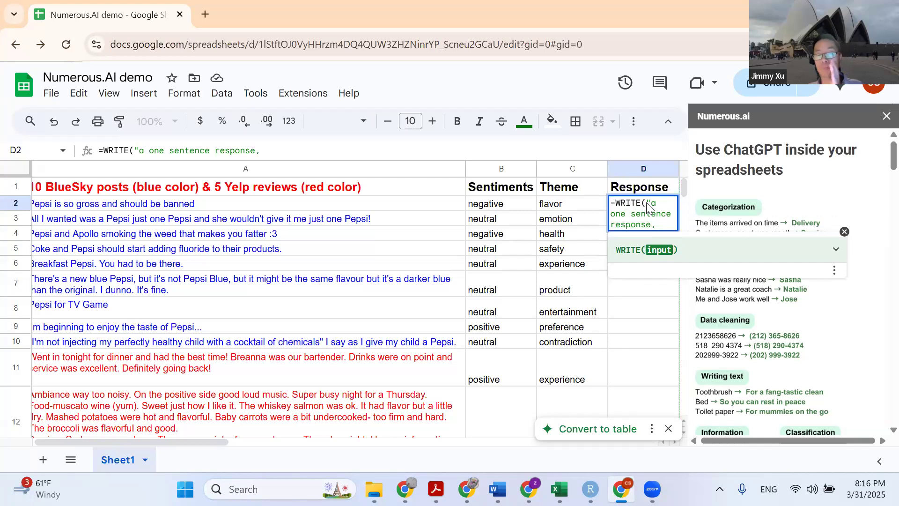
pyautogui.press('BackSpace')
pyautogui.press('BackSpace')
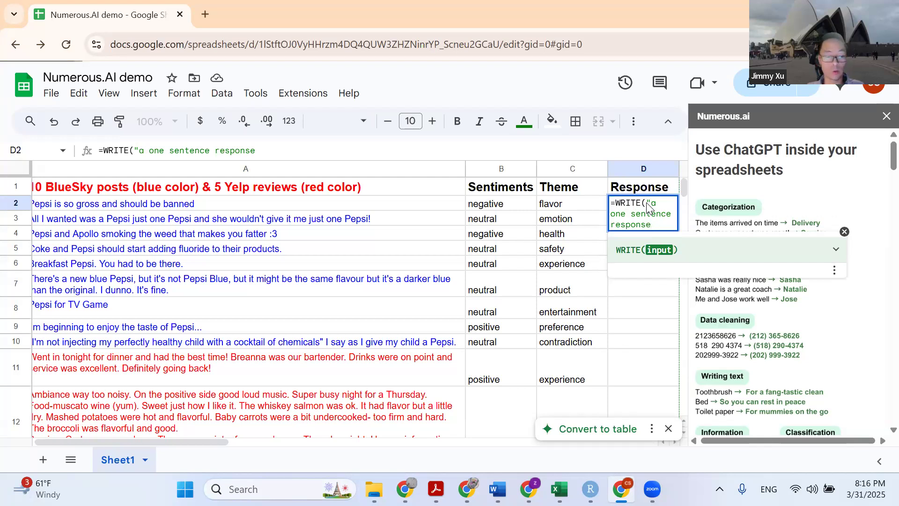
pyautogui.write('"')
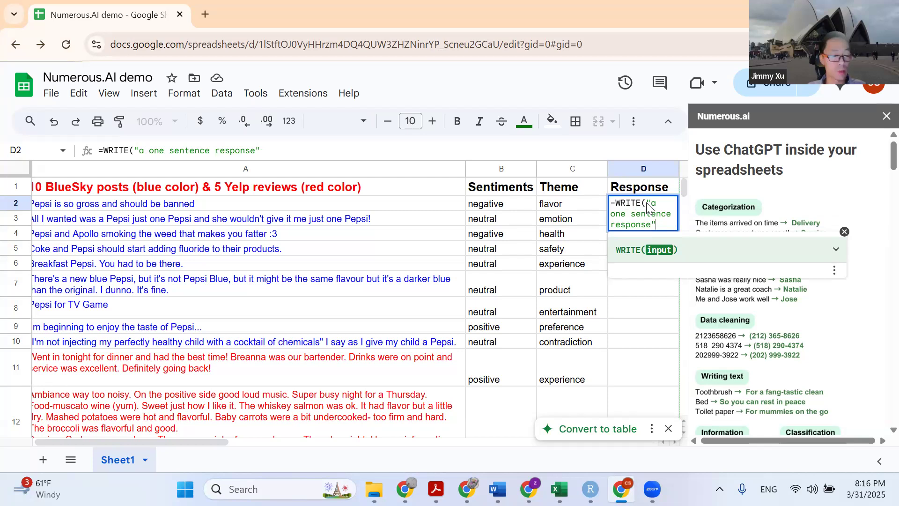
pyautogui.write(', ')
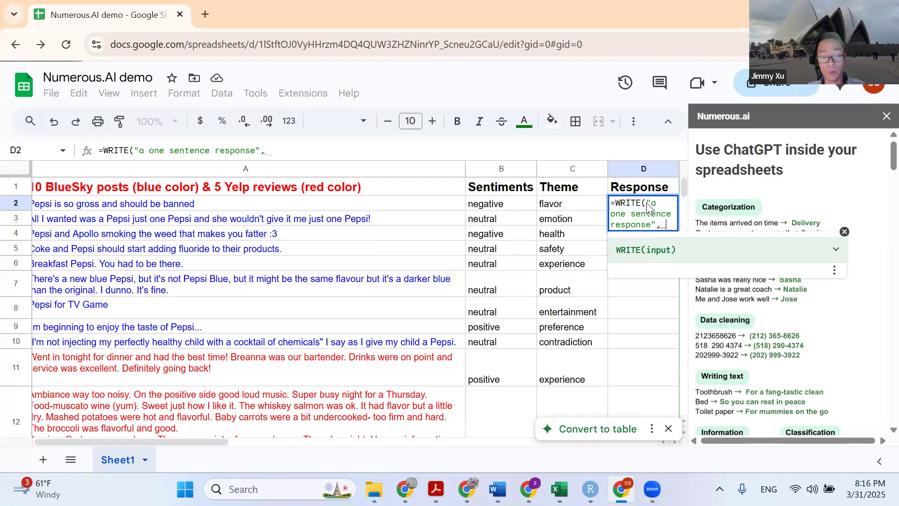
pyautogui.write('A2')
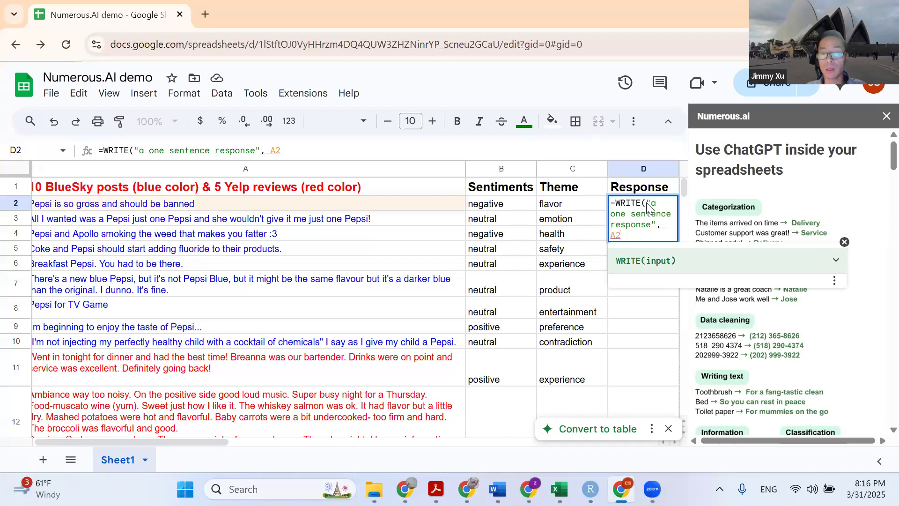
pyautogui.write(')')
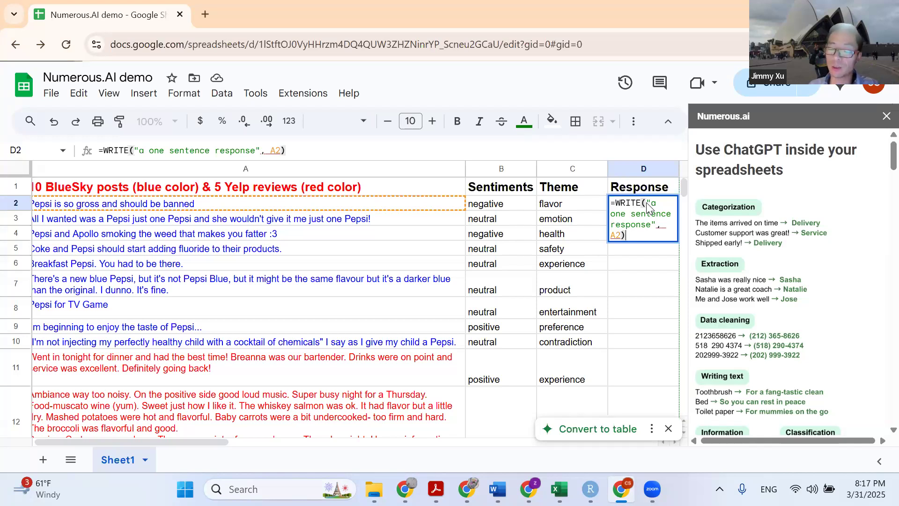
pyautogui.press('Return')
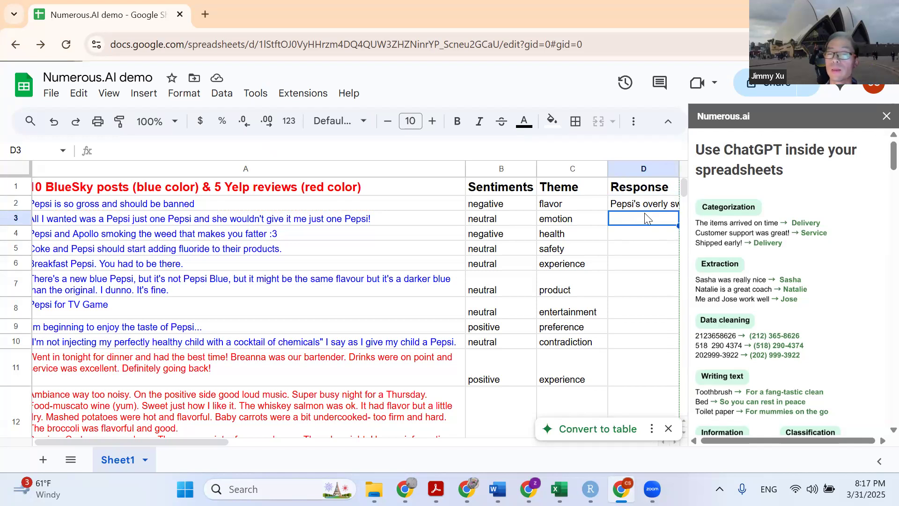
# - Narrow column A slightly and fill the D2 WRITE formula down through D17
pyautogui.press('Up')
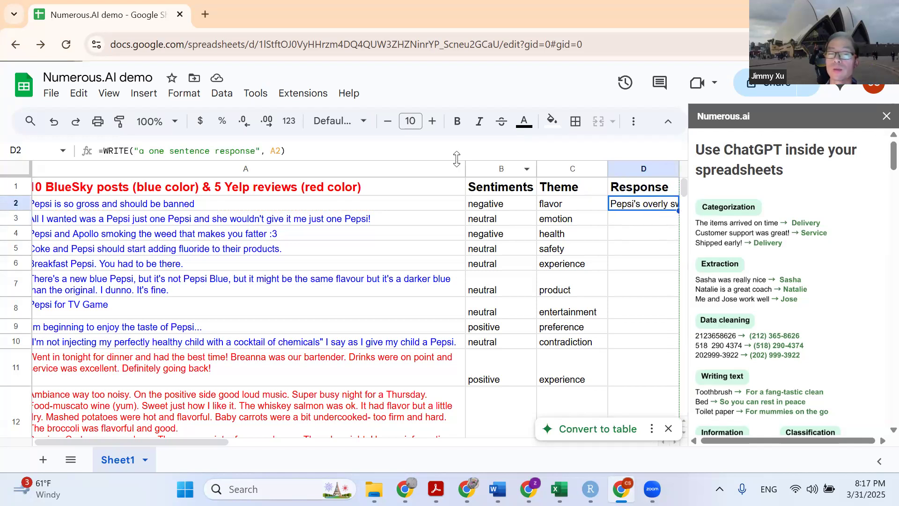
pyautogui.moveTo(465, 167); pyautogui.dragTo(423, 168)
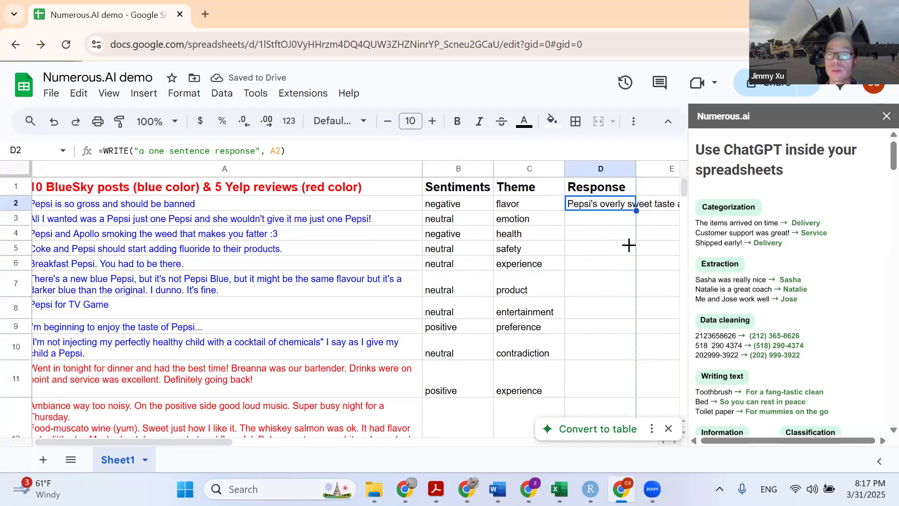
pyautogui.scroll(-5, 616, 430)
pyautogui.moveTo(614, 424); pyautogui.dragTo(616, 402)
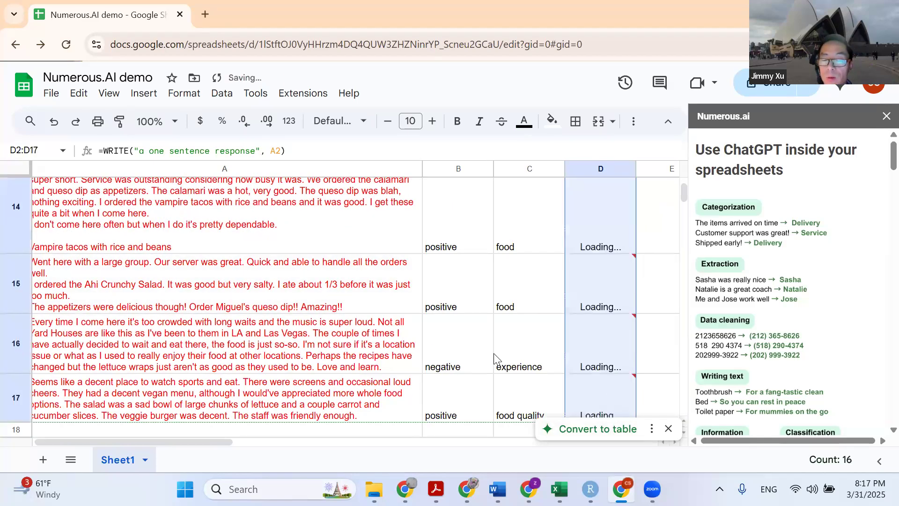
# - Close the Numerous.ai sidebar and widen the Response column to show more of each generated sentence
pyautogui.scroll(-3, 493, 353)
pyautogui.scroll(7, 494, 354)
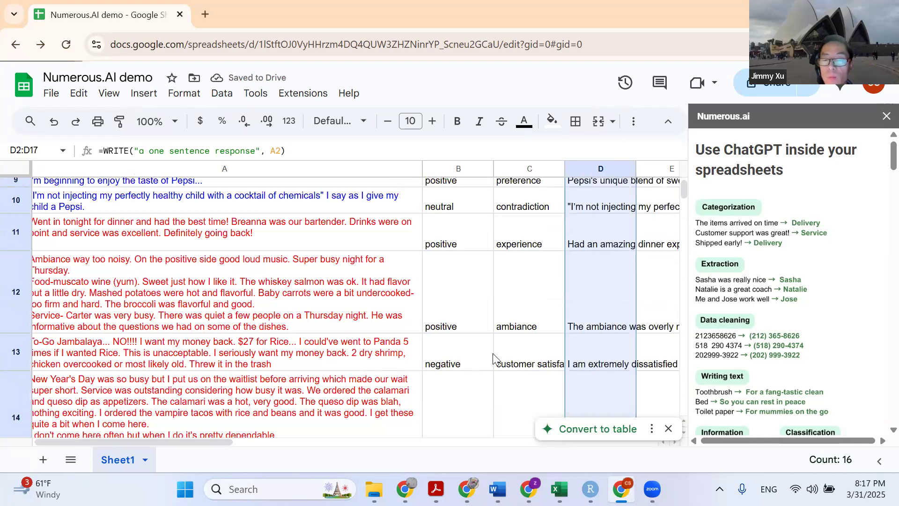
pyautogui.scroll(3, 493, 353)
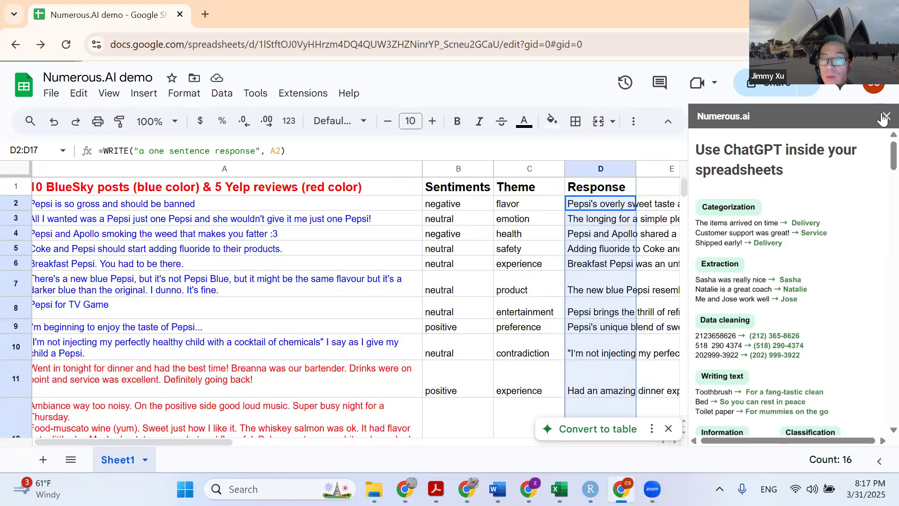
pyautogui.moveTo(637, 169); pyautogui.dragTo(801, 151)
# - Review the generated one-sentence responses in column D from row 2 to row 17
pyautogui.scroll(-4, 649, 243)
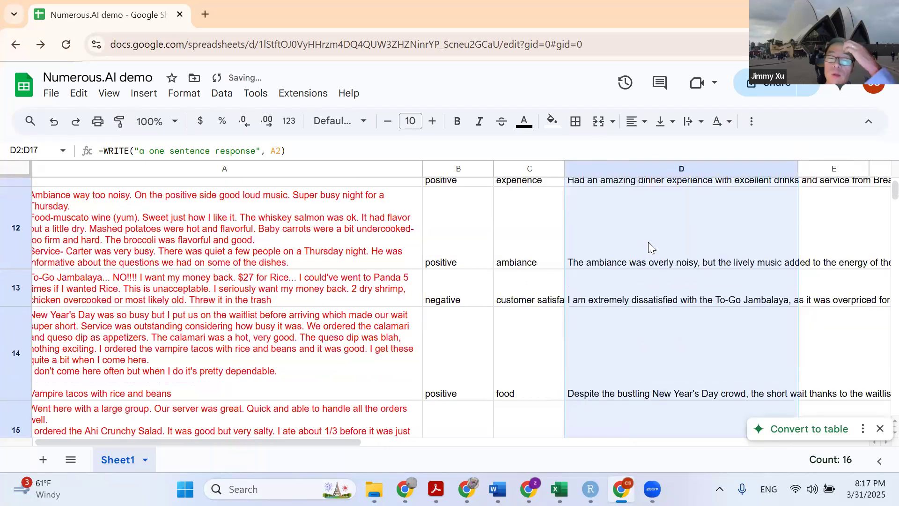
pyautogui.scroll(-3, 649, 241)
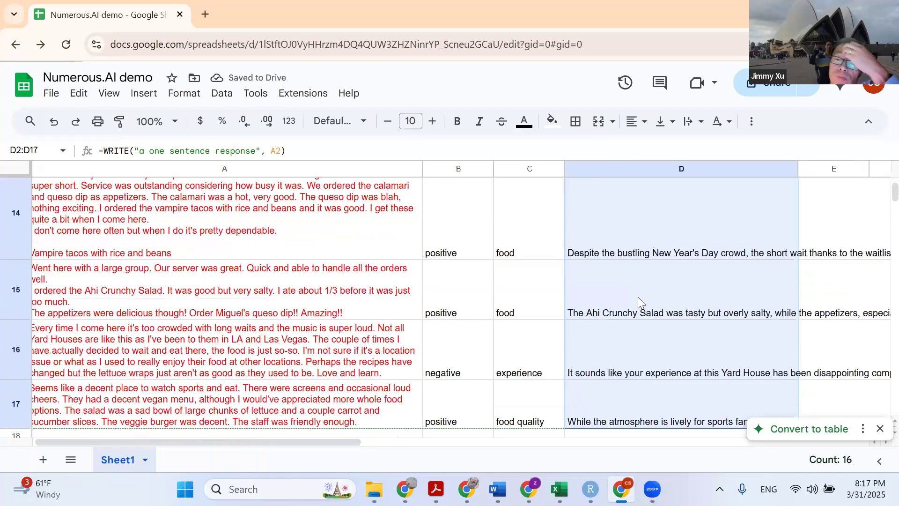
pyautogui.scroll(2, 638, 297)
pyautogui.scroll(2, 640, 302)
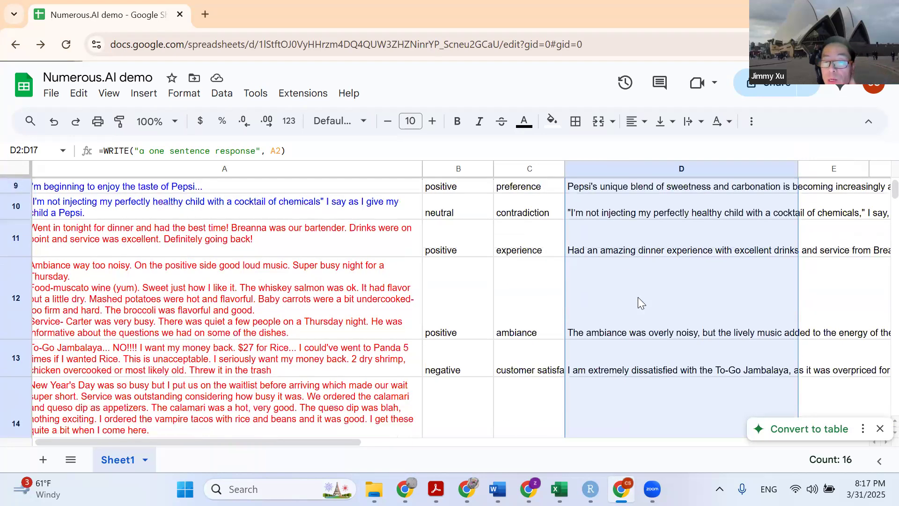
pyautogui.scroll(-3, 640, 303)
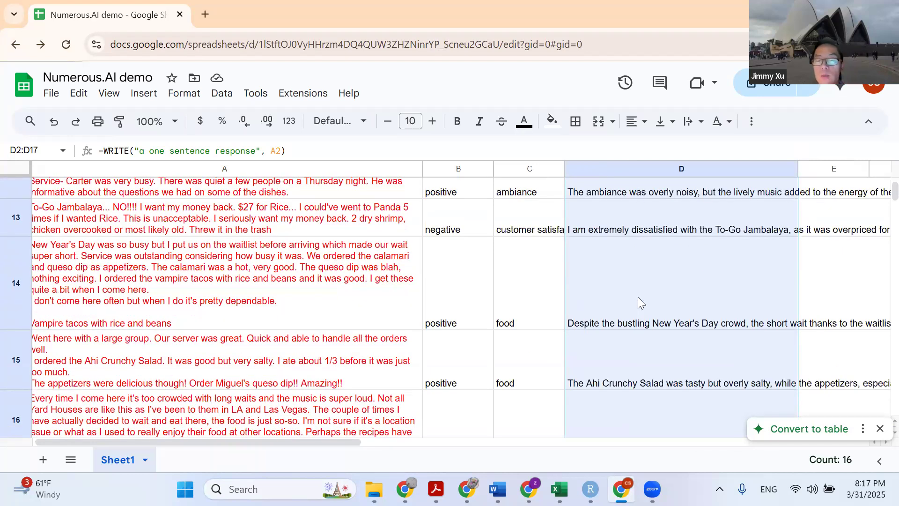
pyautogui.scroll(-5, 639, 302)
pyautogui.scroll(10, 639, 303)
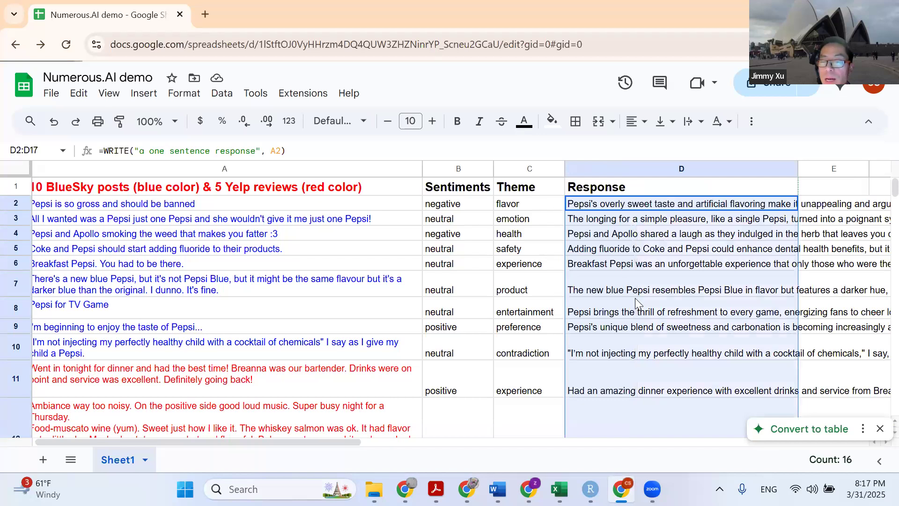
# - Convert the data range to a table and dismiss the tip about changing column types
pyautogui.click(783, 430)
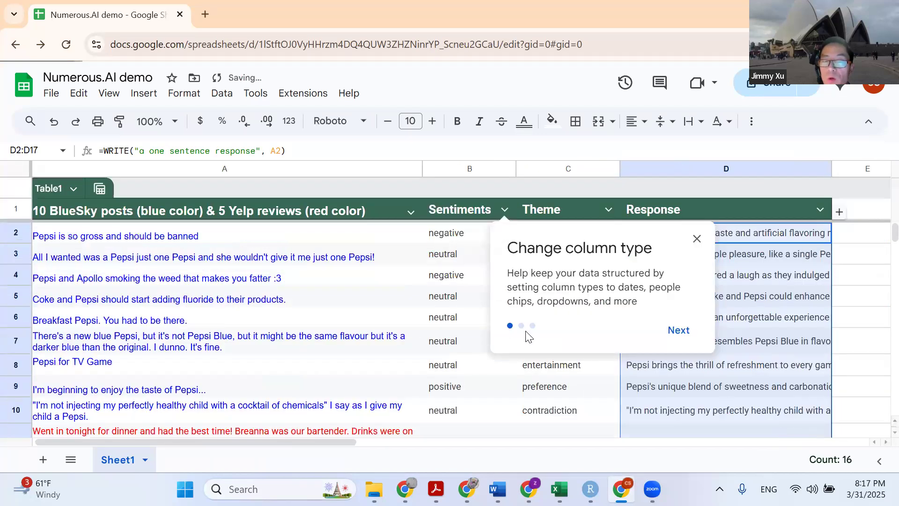
pyautogui.click(697, 239)
# - Check the posts and reviews against their sentiments, themes and responses in the table down to row 17
pyautogui.click(307, 434)
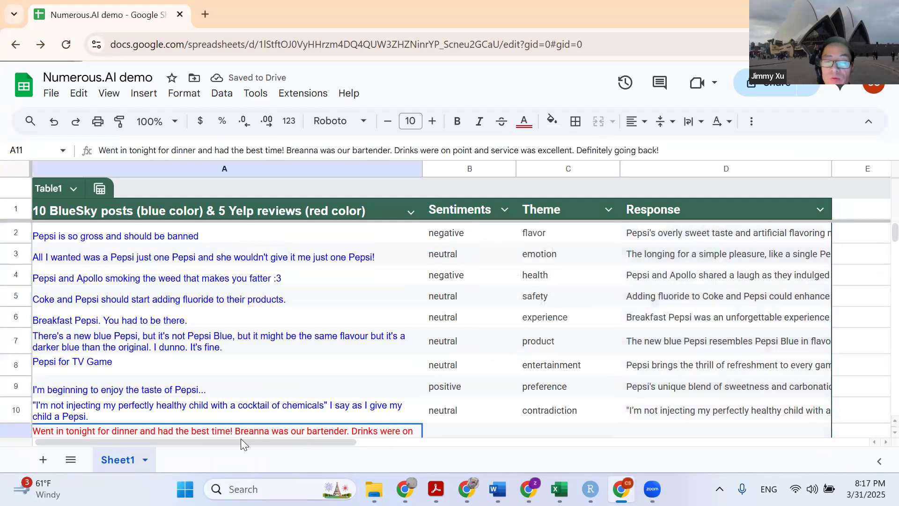
pyautogui.click(162, 293)
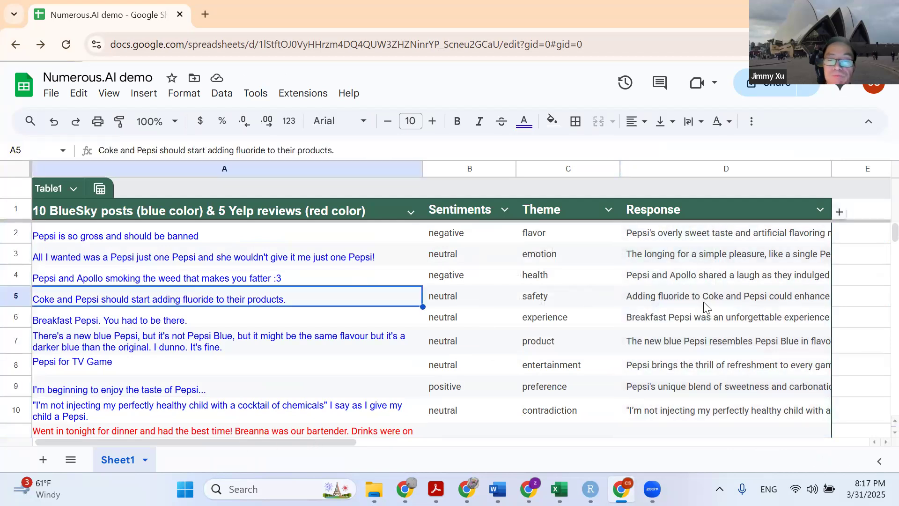
pyautogui.scroll(-5, 598, 309)
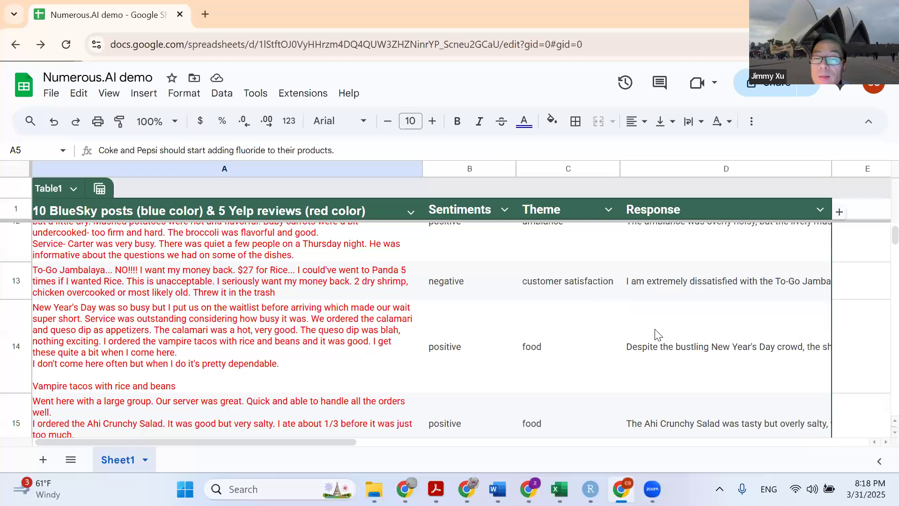
pyautogui.scroll(-3, 658, 334)
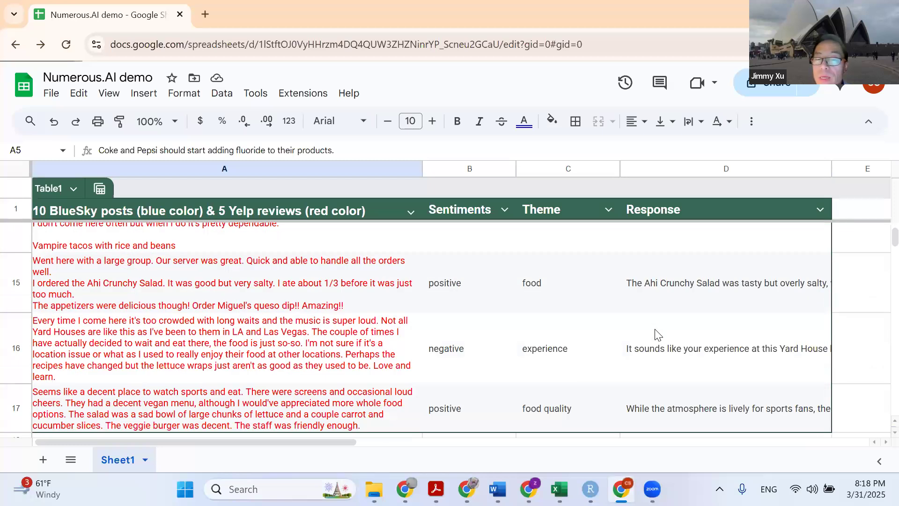